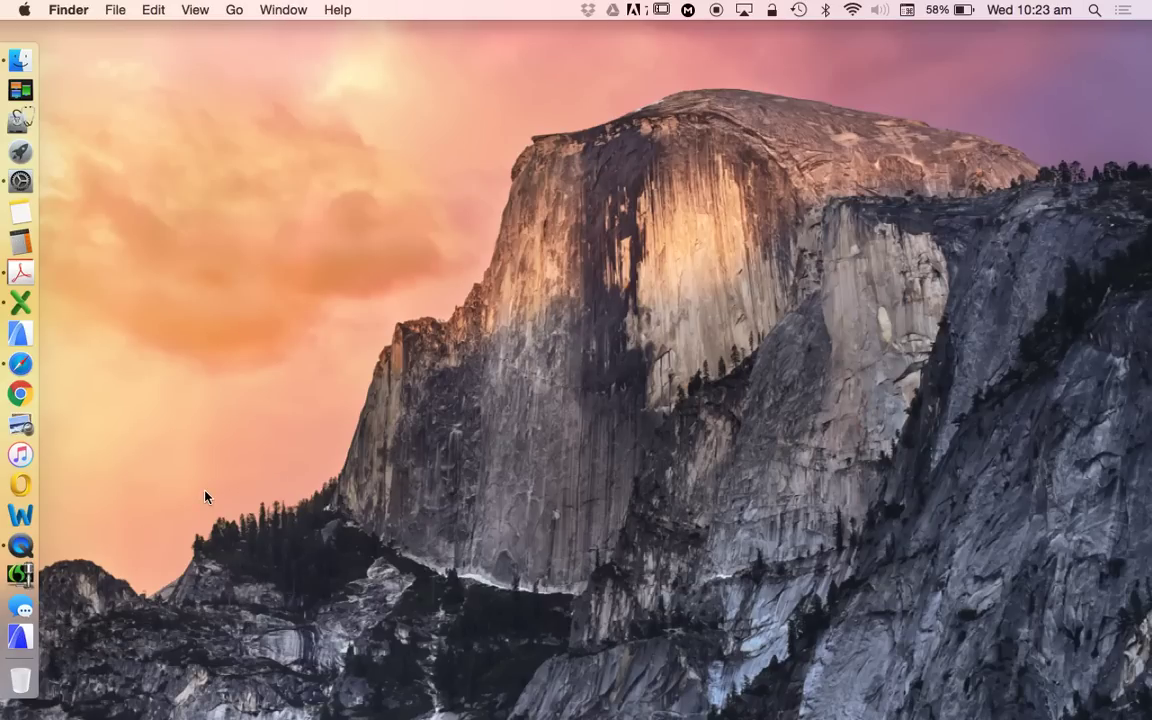
# - Launch ARCHICAD 21 from its Dock icon
pyautogui.click(22, 638)
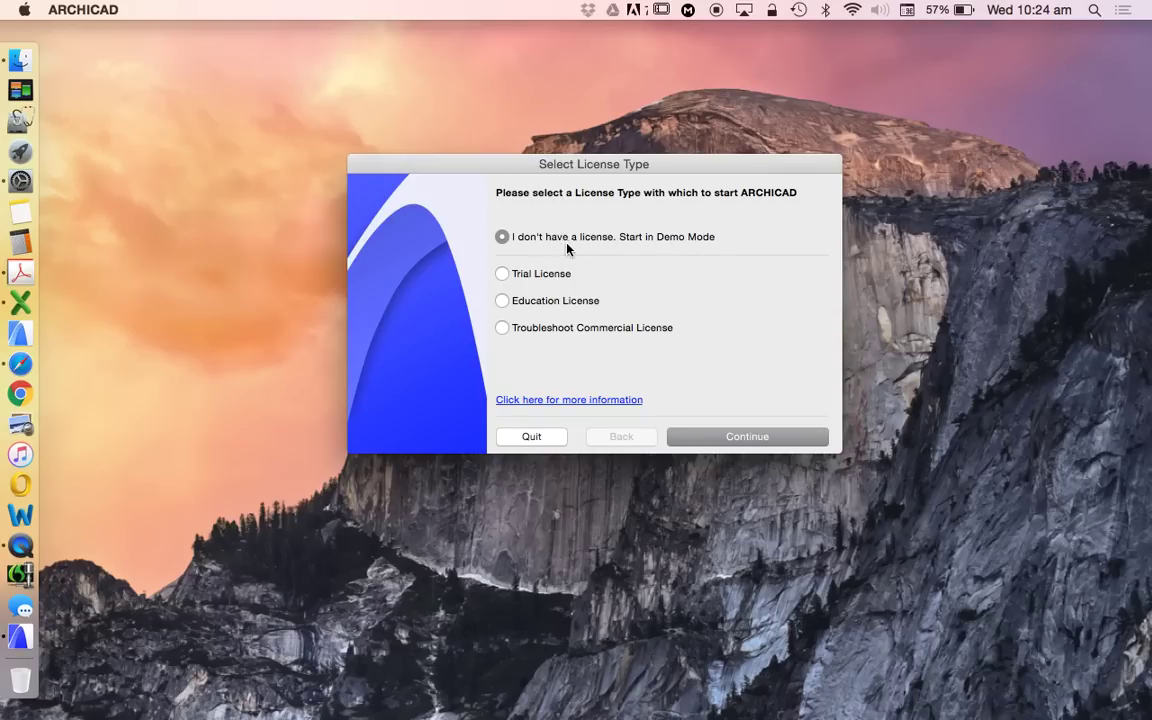
# - Choose 'I don't have a license. Start in Demo Mode' and continue into ARCHICAD
pyautogui.click(505, 274)
pyautogui.click(548, 238)
pyautogui.click(762, 438)
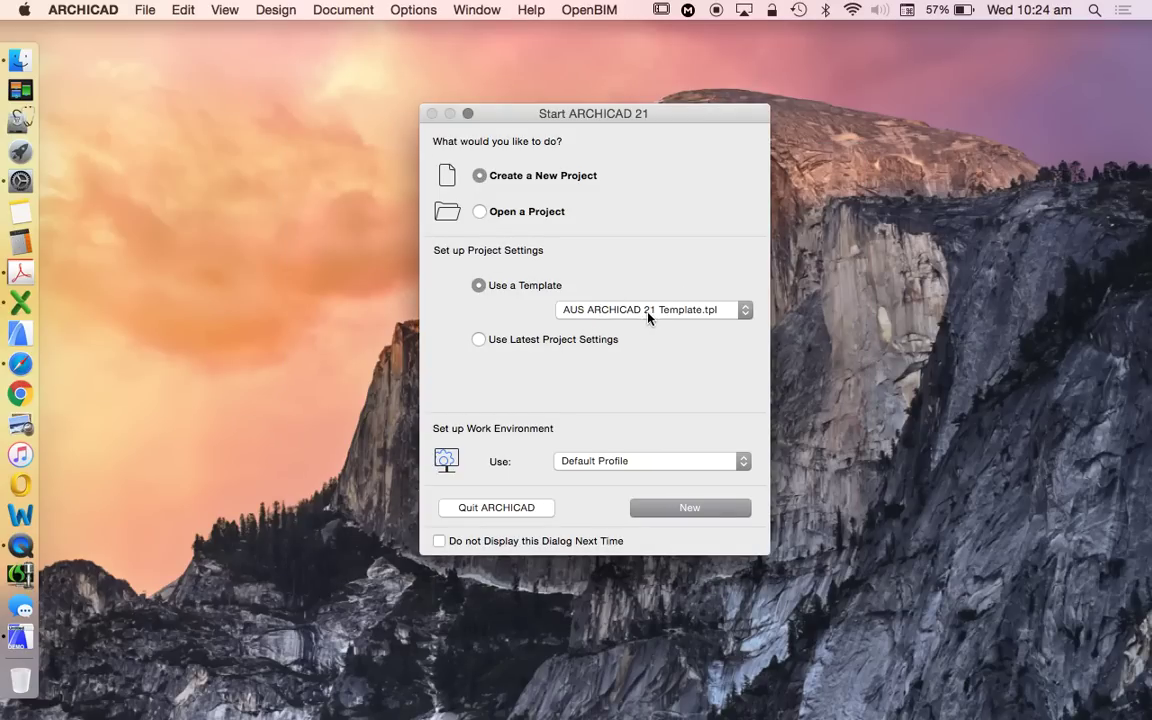
# - Keep the AUS ARCHICAD 21 template, pick the Standard Profile 21 work environment, and create the project
pyautogui.click(617, 312)
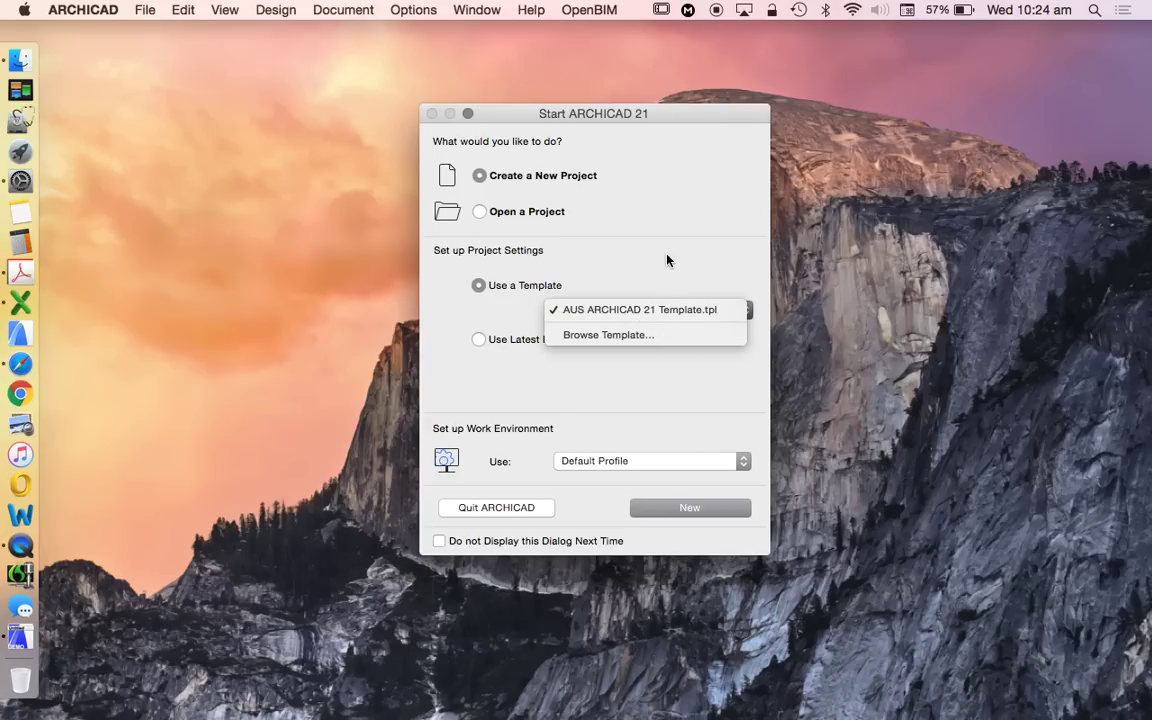
pyautogui.click(632, 314)
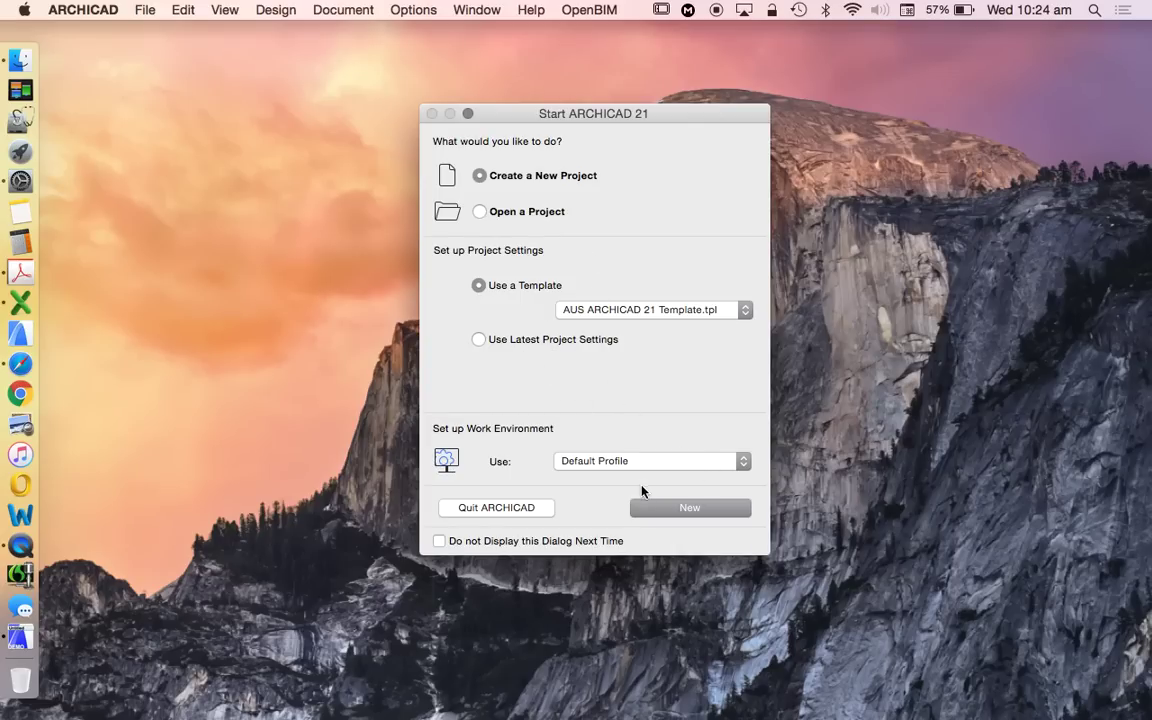
pyautogui.click(660, 461)
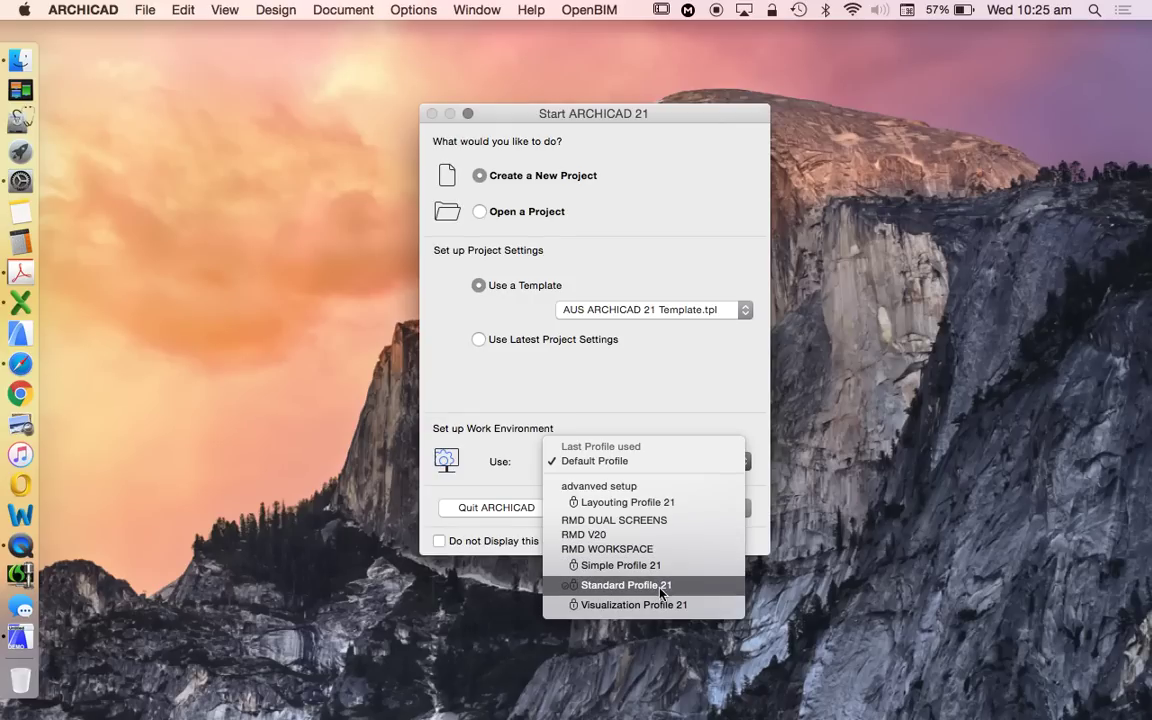
pyautogui.click(630, 591)
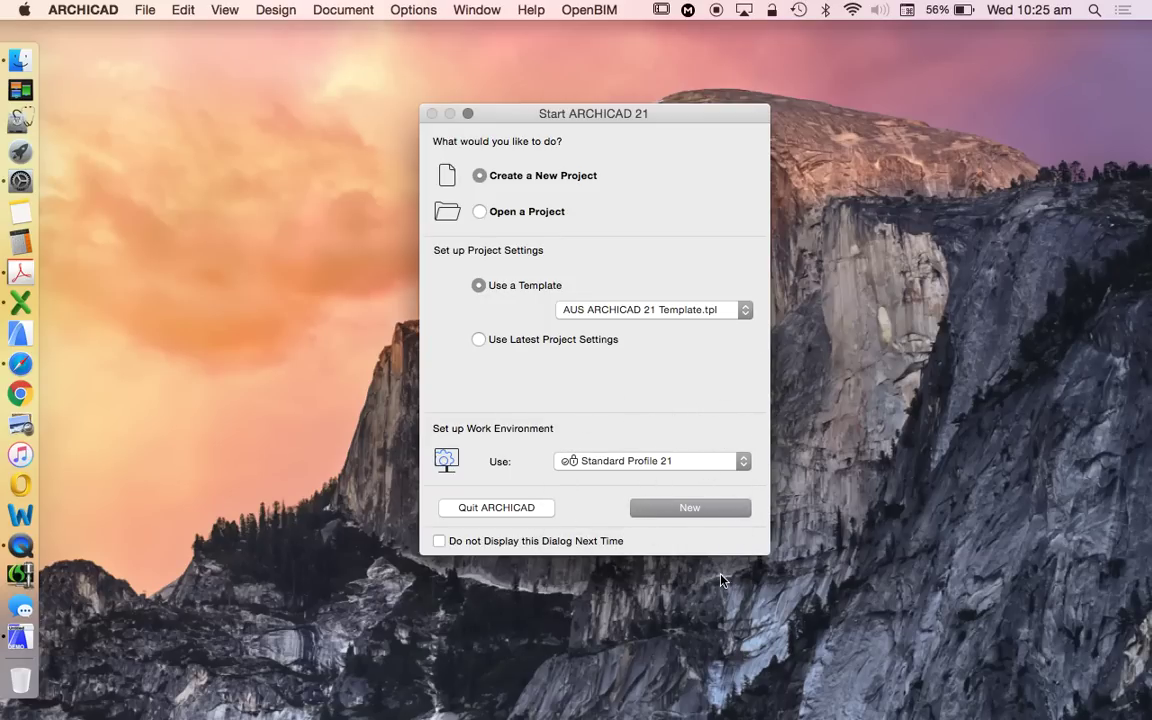
pyautogui.click(693, 508)
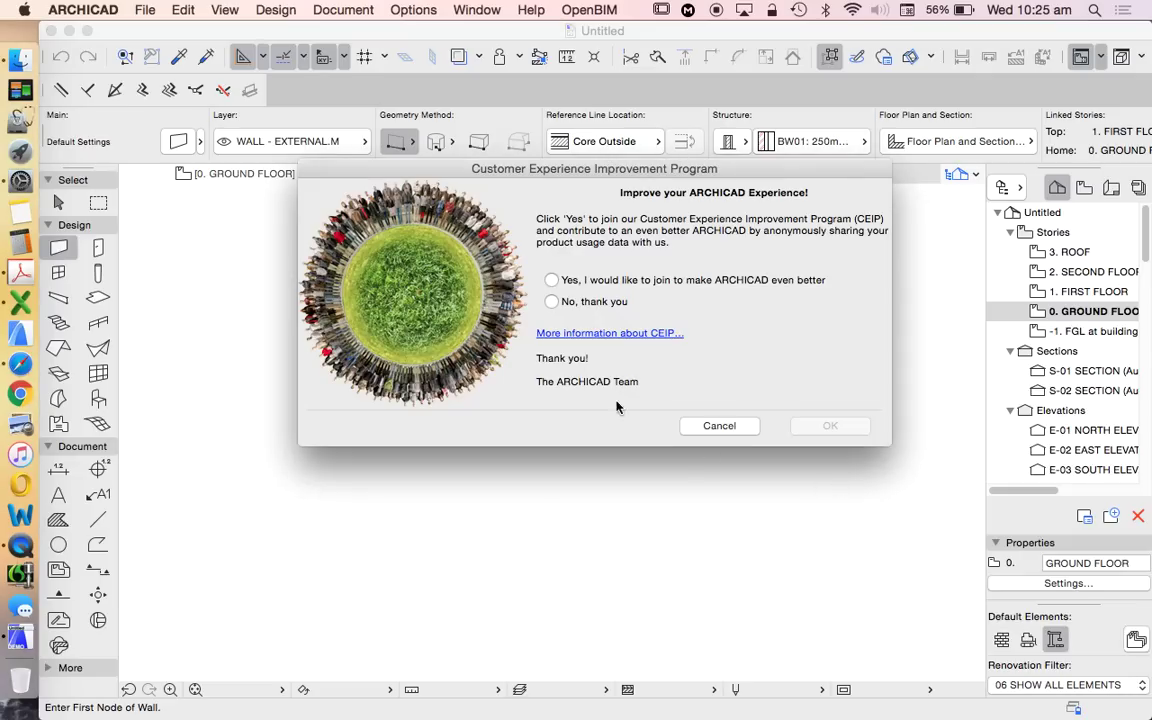
# - Answer 'No, thank you' to the CEIP prompt, revealing the empty 0. GROUND FLOOR plan
pyautogui.click(551, 302)
pyautogui.click(829, 426)
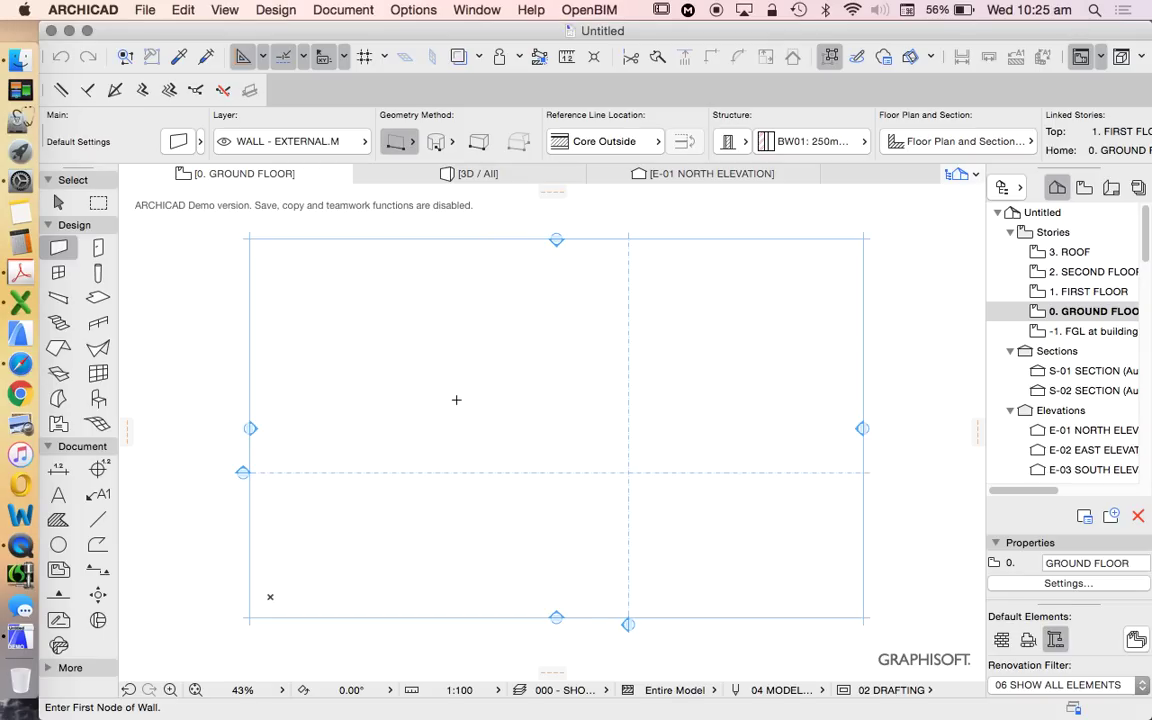
pyautogui.scroll(-2, 456, 400)
pyautogui.scroll(2, 471, 289)
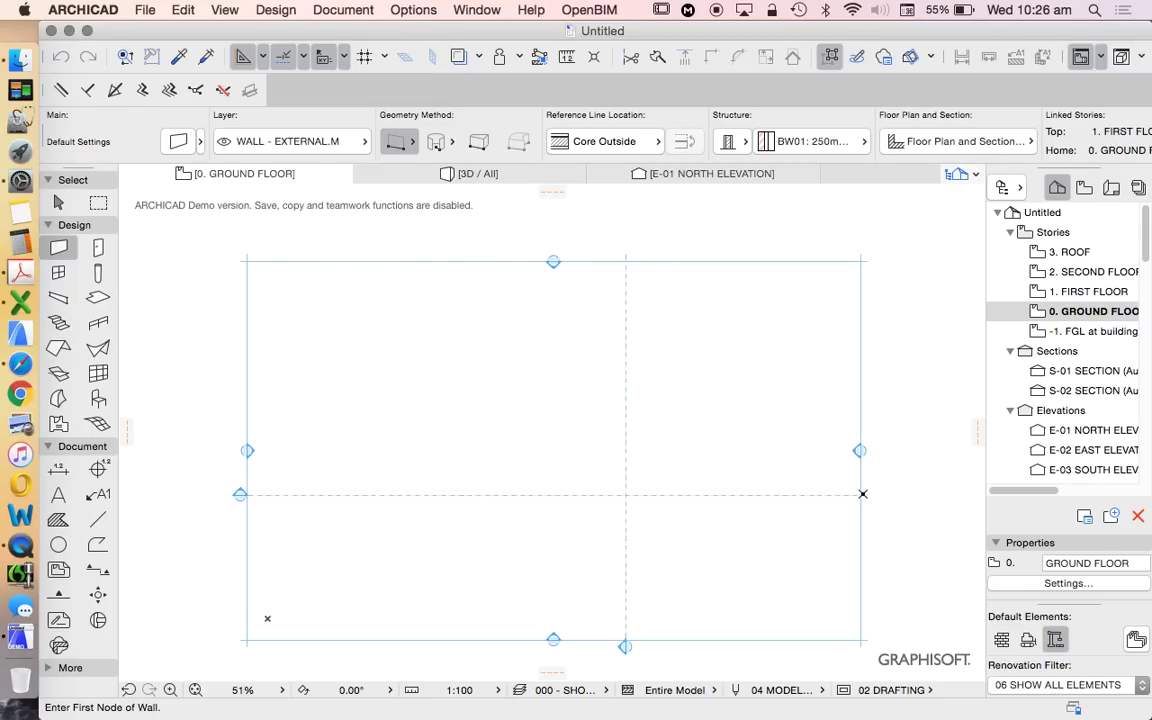
pyautogui.scroll(-2, 679, 513)
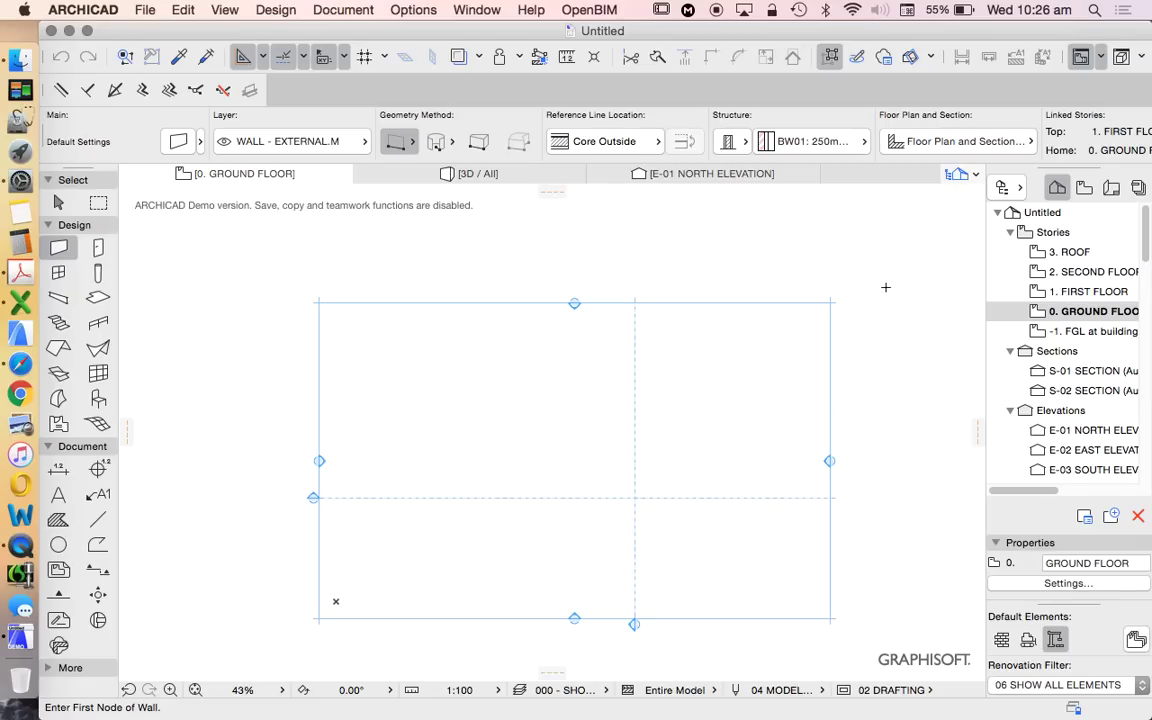
pyautogui.click(1009, 184)
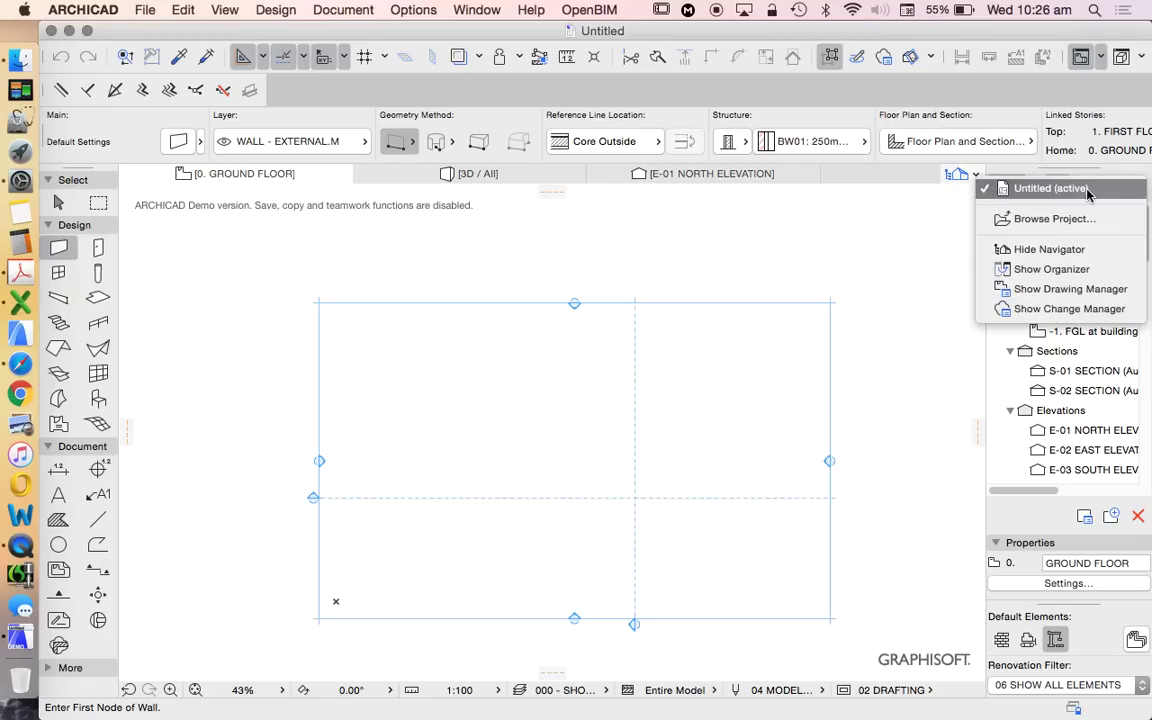
pyautogui.click(990, 188)
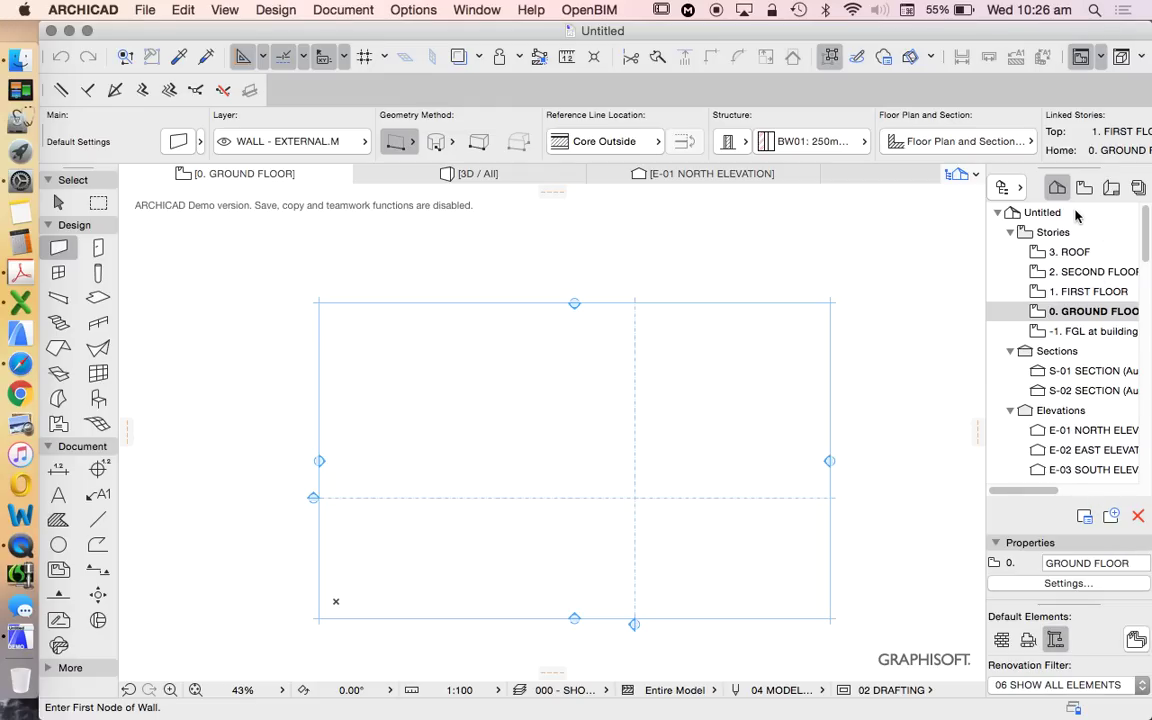
pyautogui.click(1003, 188)
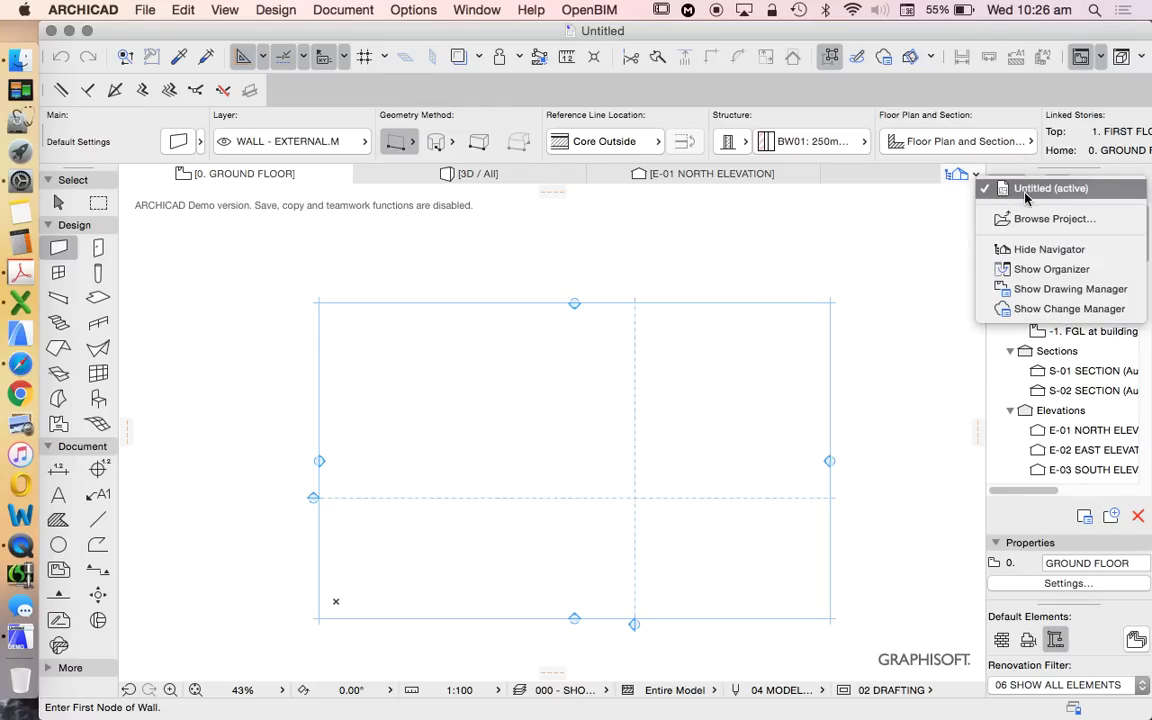
pyautogui.click(1066, 255)
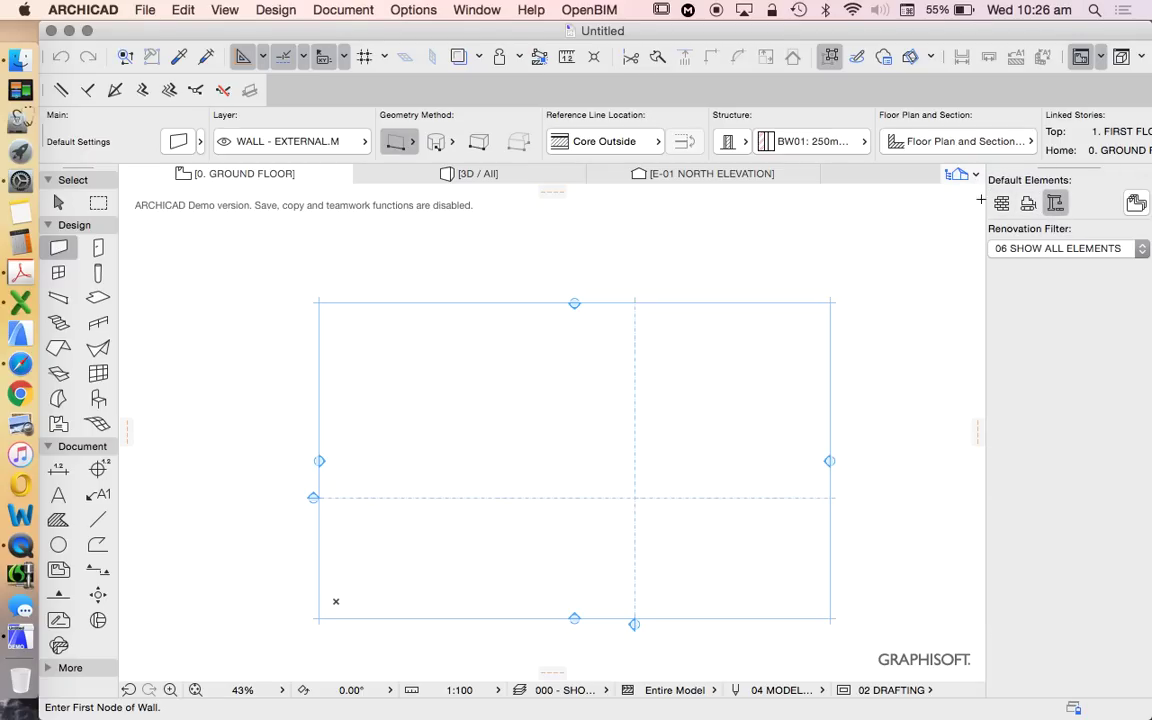
pyautogui.click(957, 174)
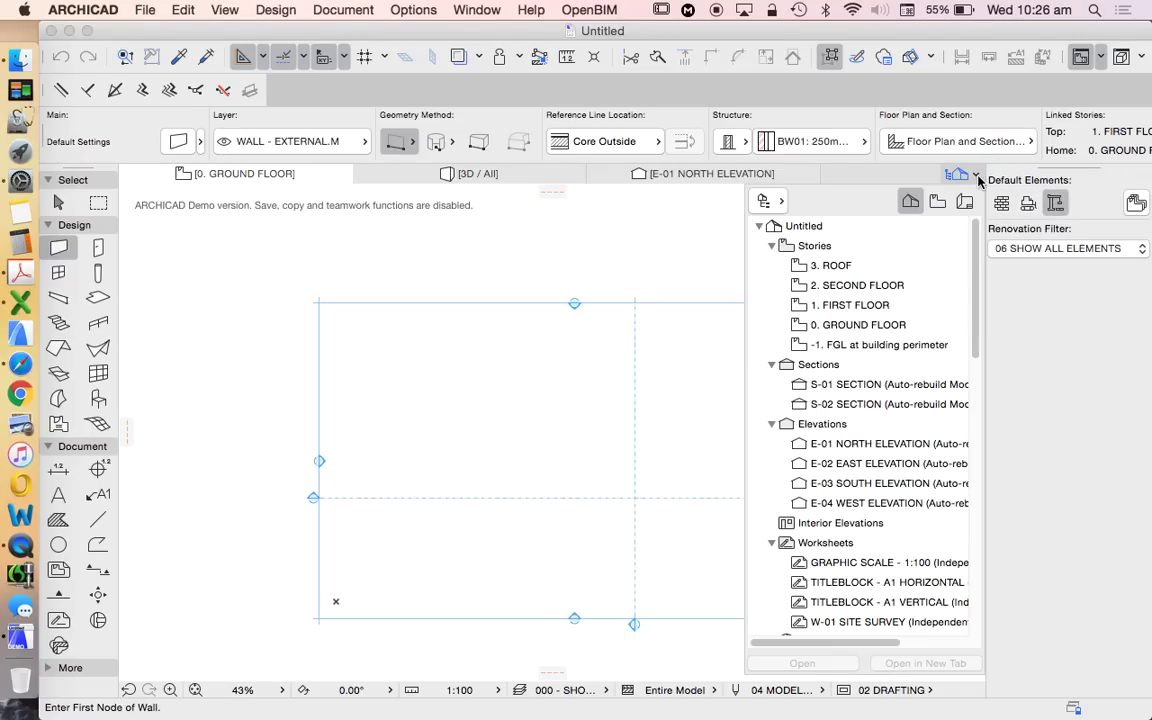
pyautogui.click(780, 203)
pyautogui.click(850, 202)
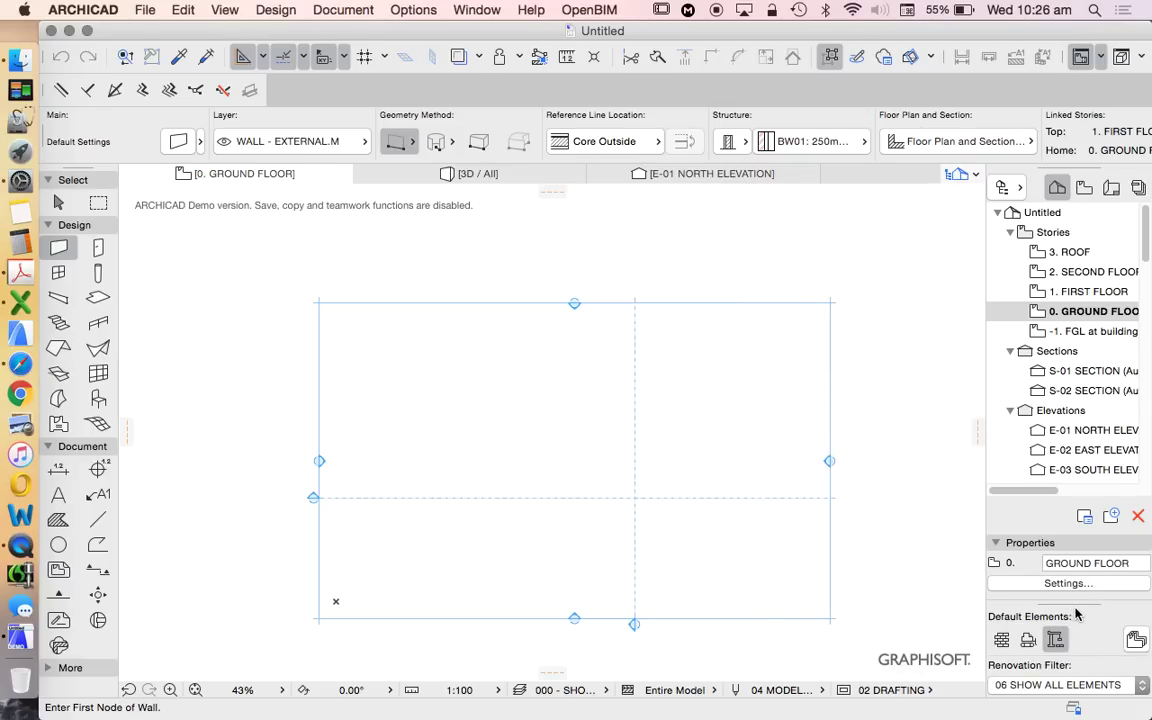
# - Float the Renovation palette, keep filter 06 SHOW ALL ELEMENTS with New default status, then close it
pyautogui.moveTo(1076, 612); pyautogui.dragTo(854, 223)
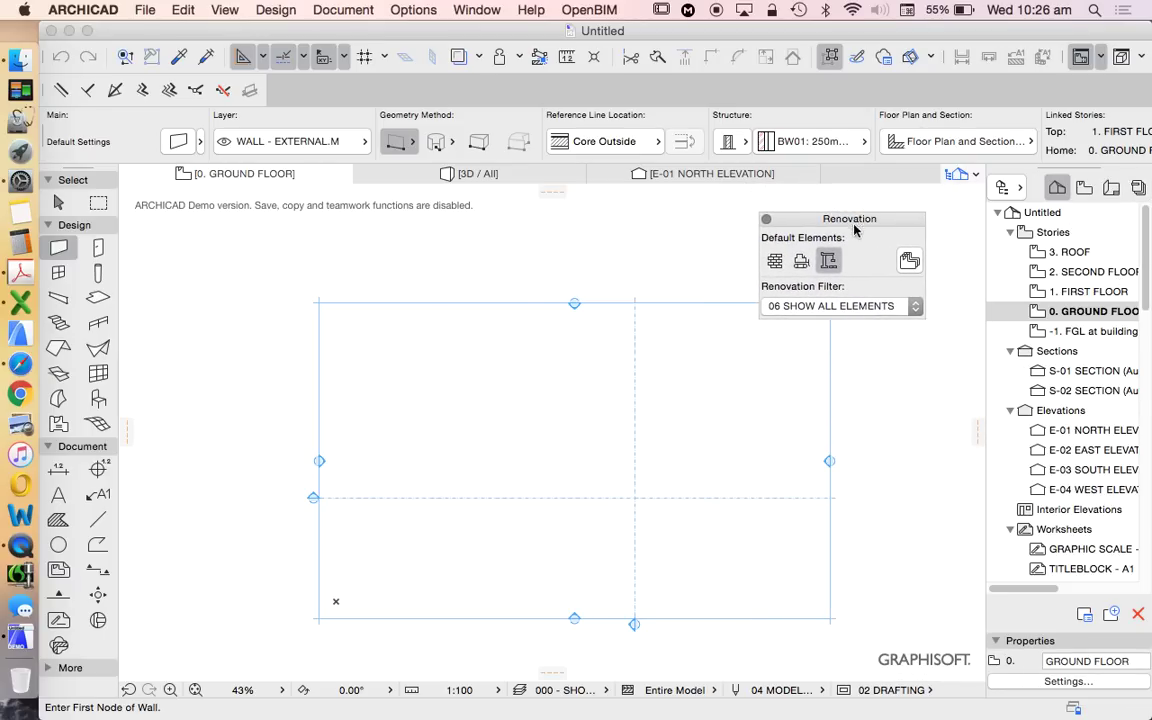
pyautogui.click(916, 306)
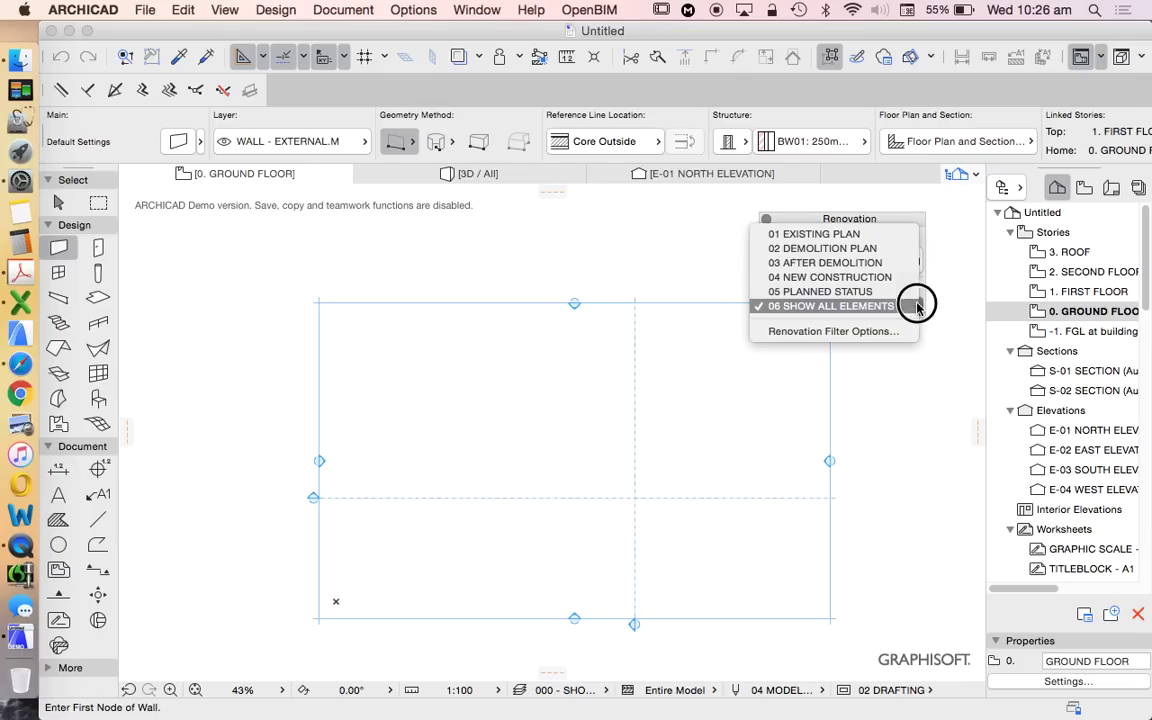
pyautogui.click(918, 216)
pyautogui.click(880, 306)
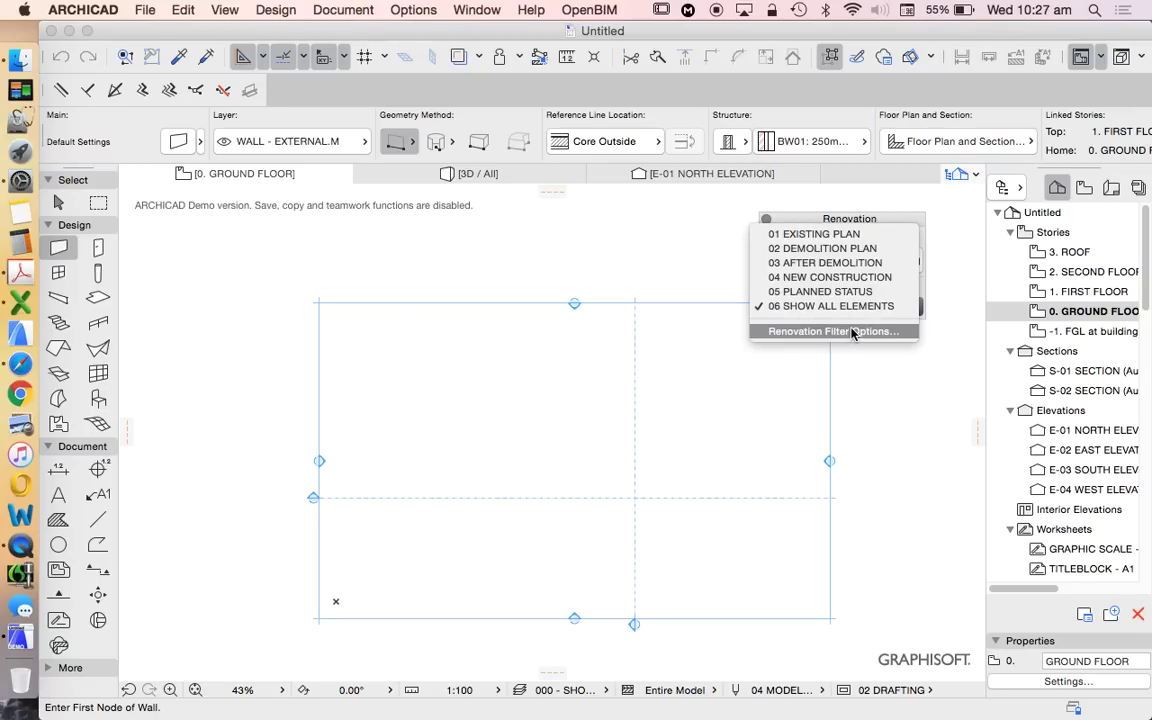
pyautogui.click(890, 222)
pyautogui.click(826, 260)
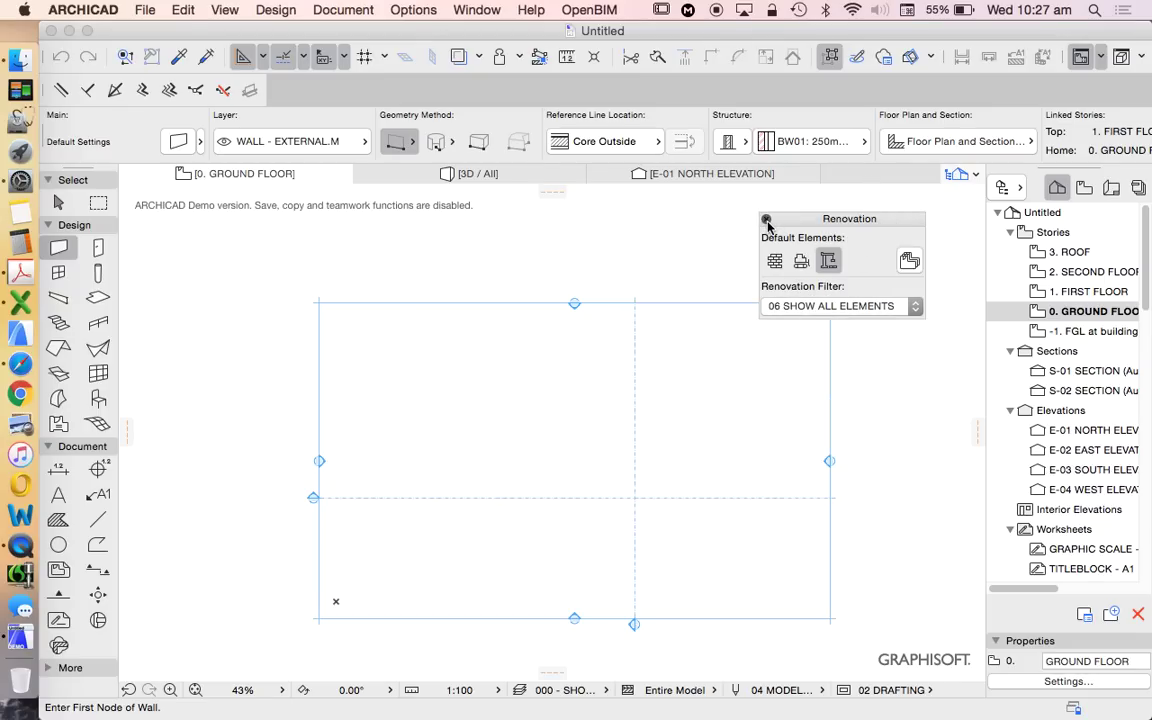
pyautogui.click(767, 220)
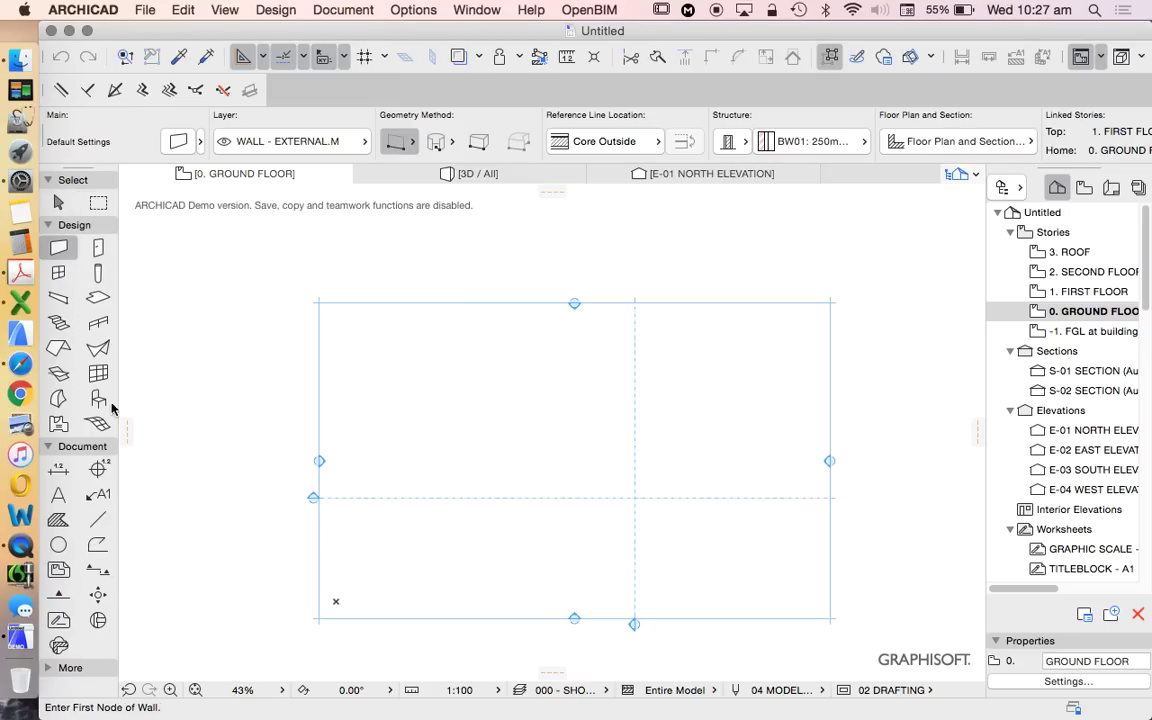
# - Review the Stair default settings (Structure, Finish, Floor Plan Display) and cancel without changes
pyautogui.click(56, 322)
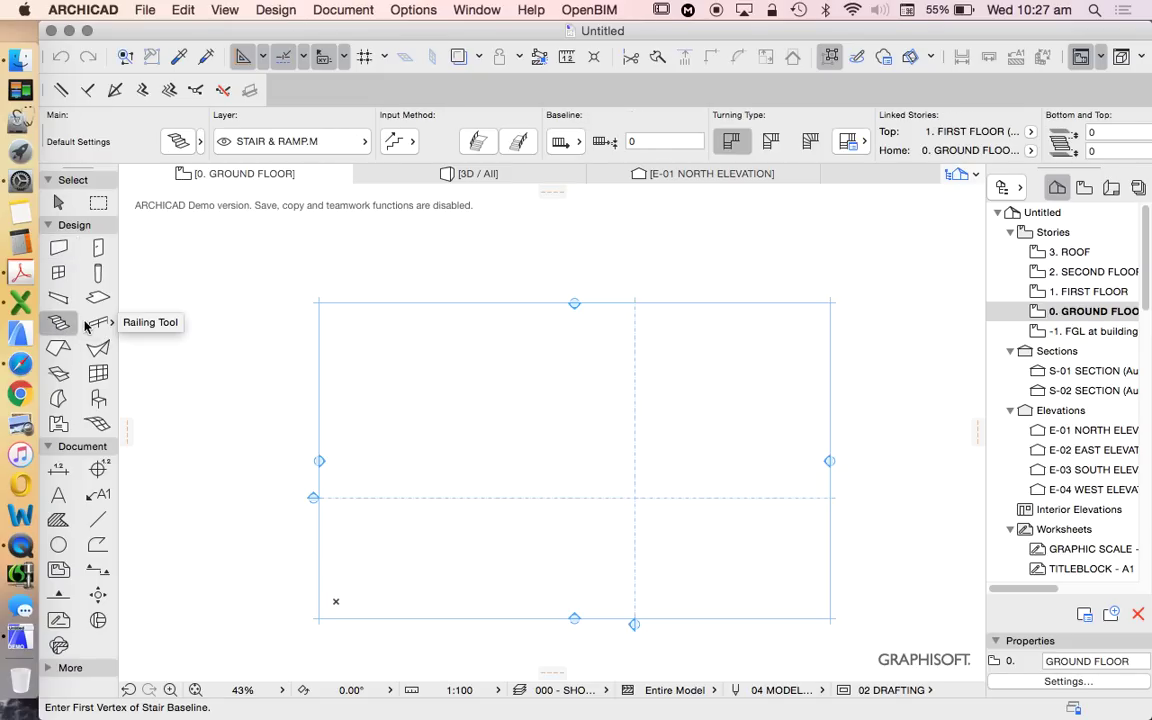
pyautogui.click(175, 138)
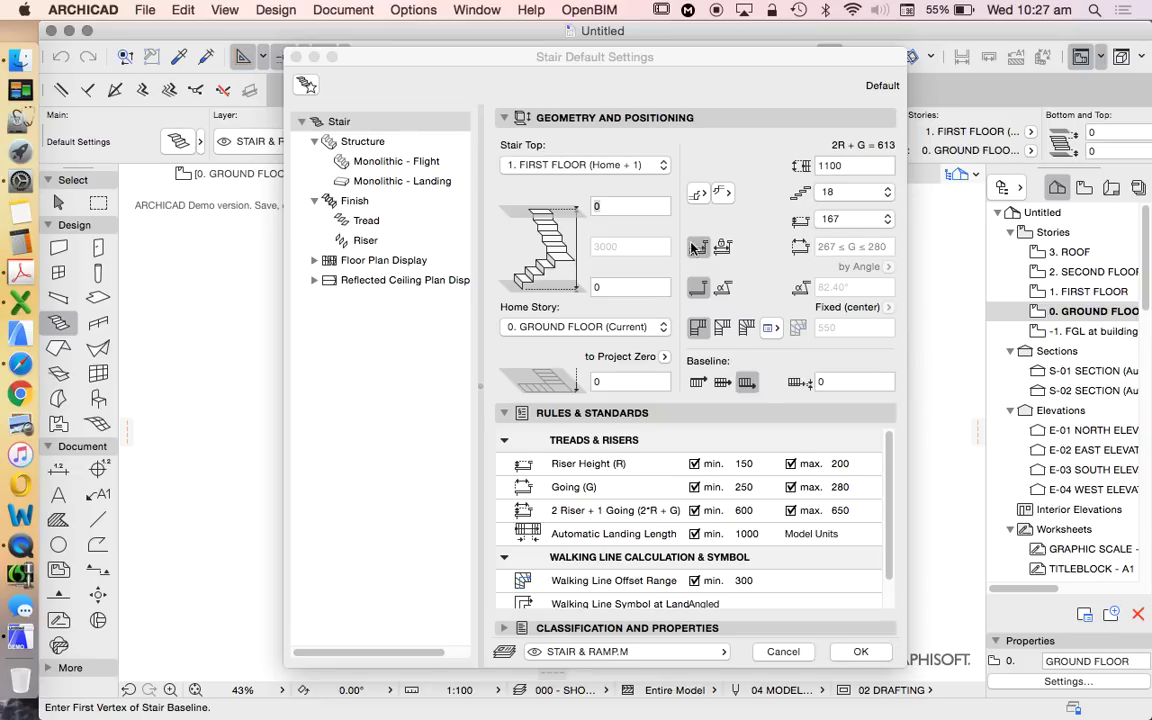
pyautogui.click(365, 141)
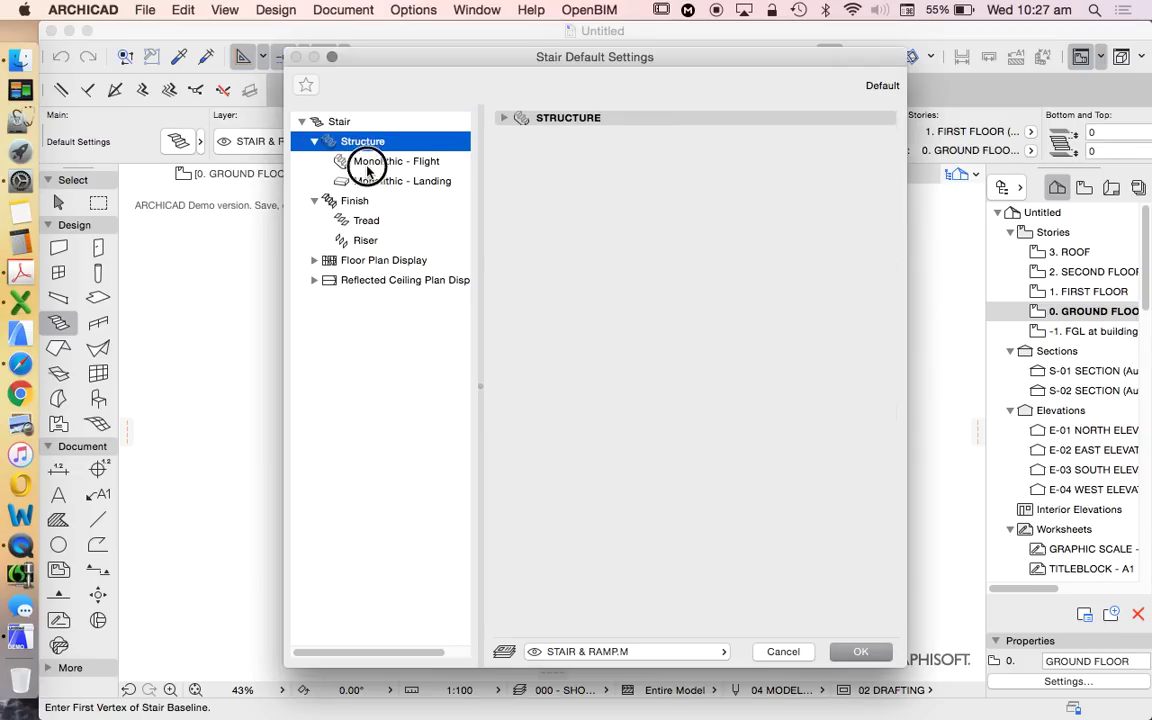
pyautogui.click(367, 166)
pyautogui.click(378, 175)
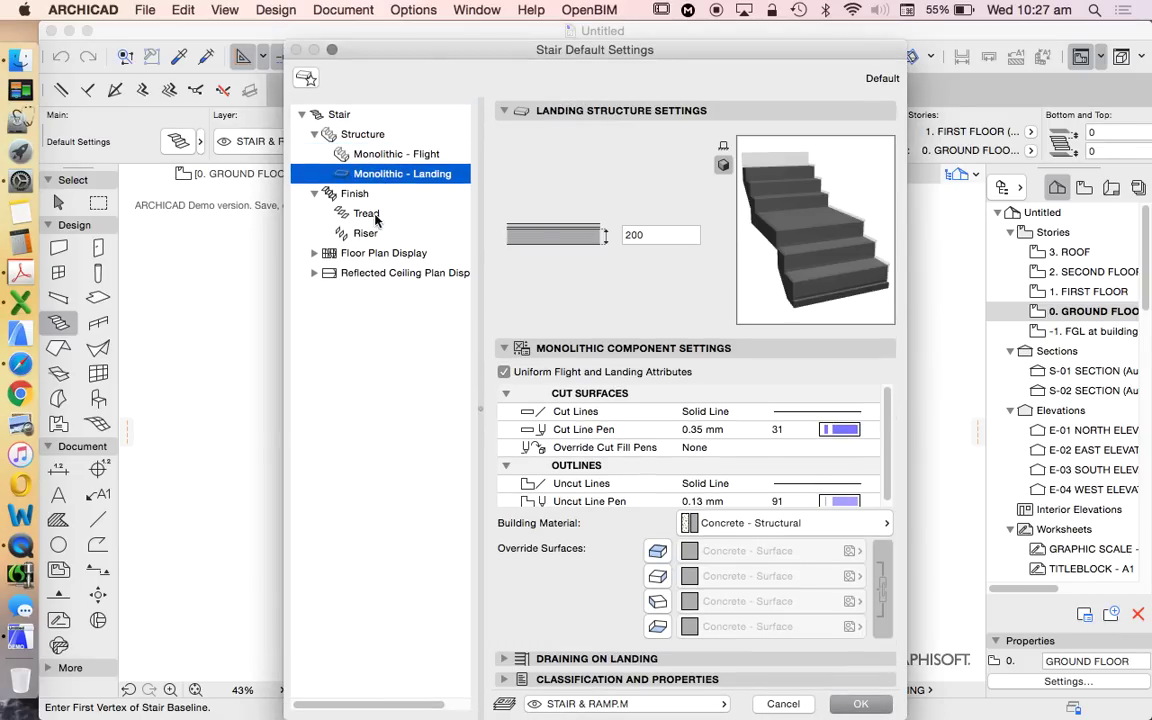
pyautogui.click(352, 196)
pyautogui.click(364, 218)
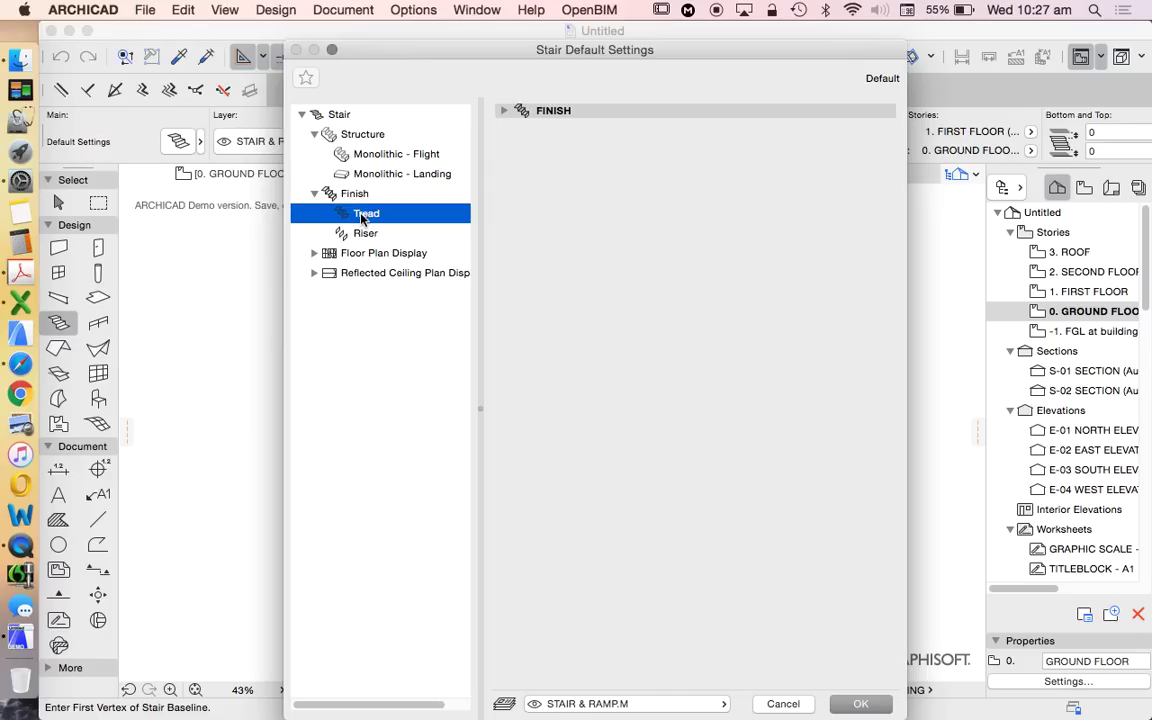
pyautogui.click(365, 232)
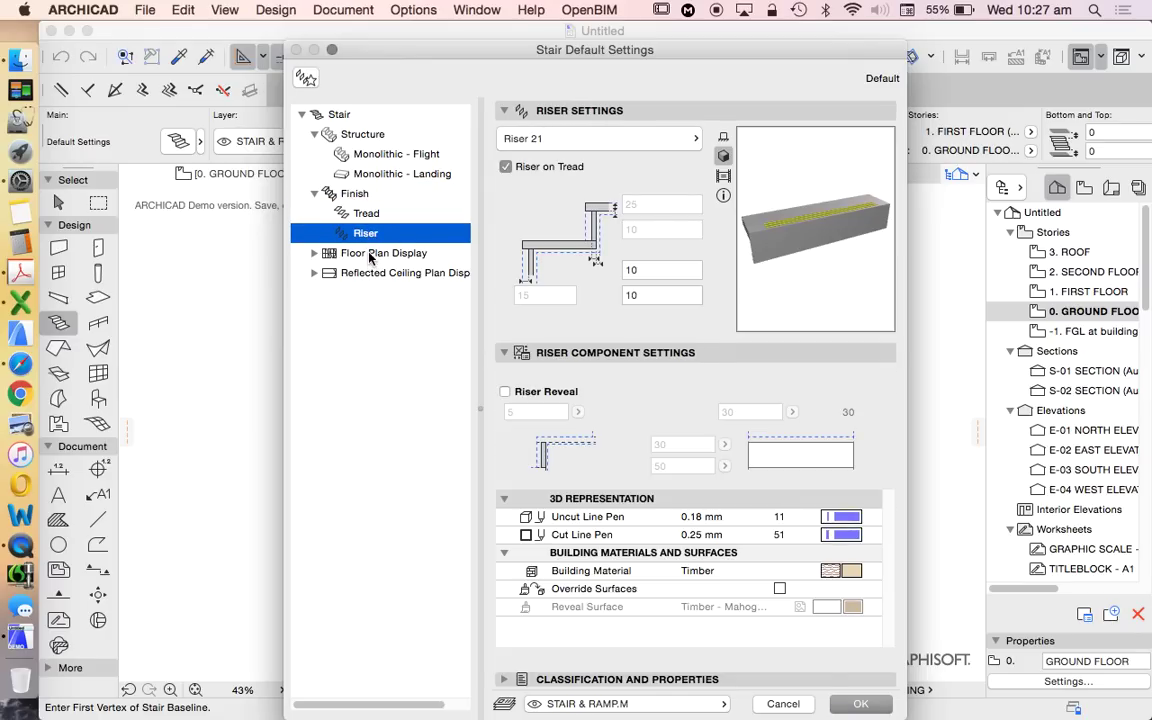
pyautogui.click(370, 254)
pyautogui.click(770, 706)
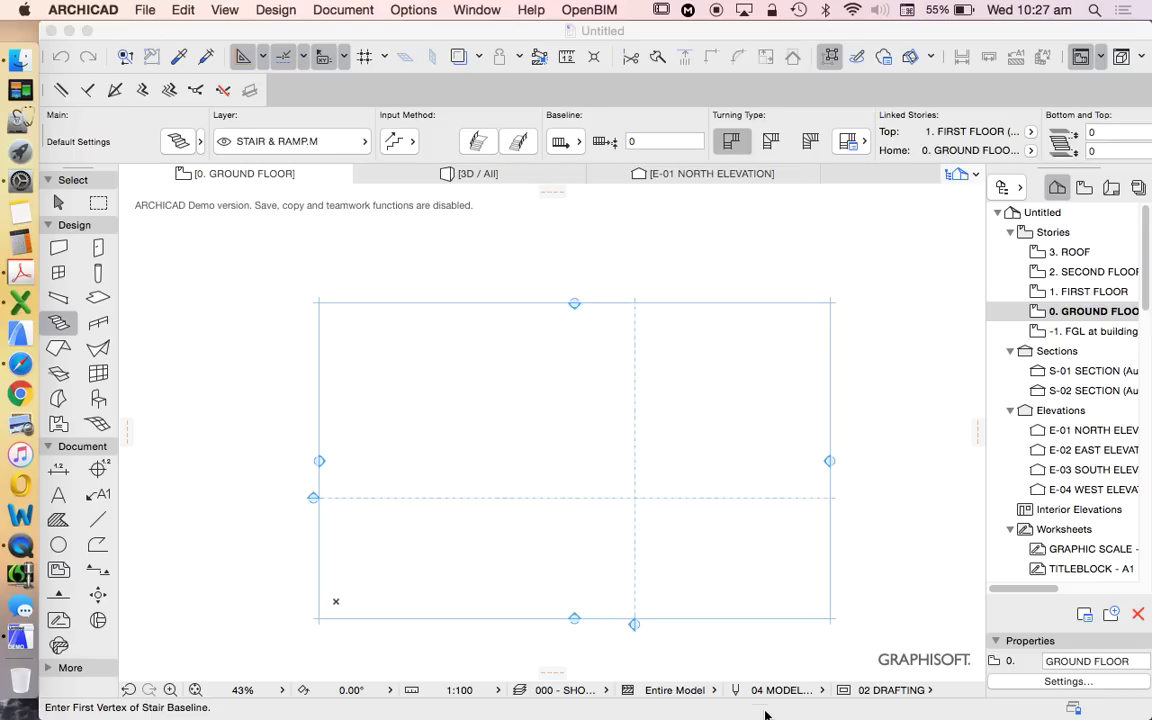
# - Open the Railing default settings and cancel without changing anything
pyautogui.click(99, 323)
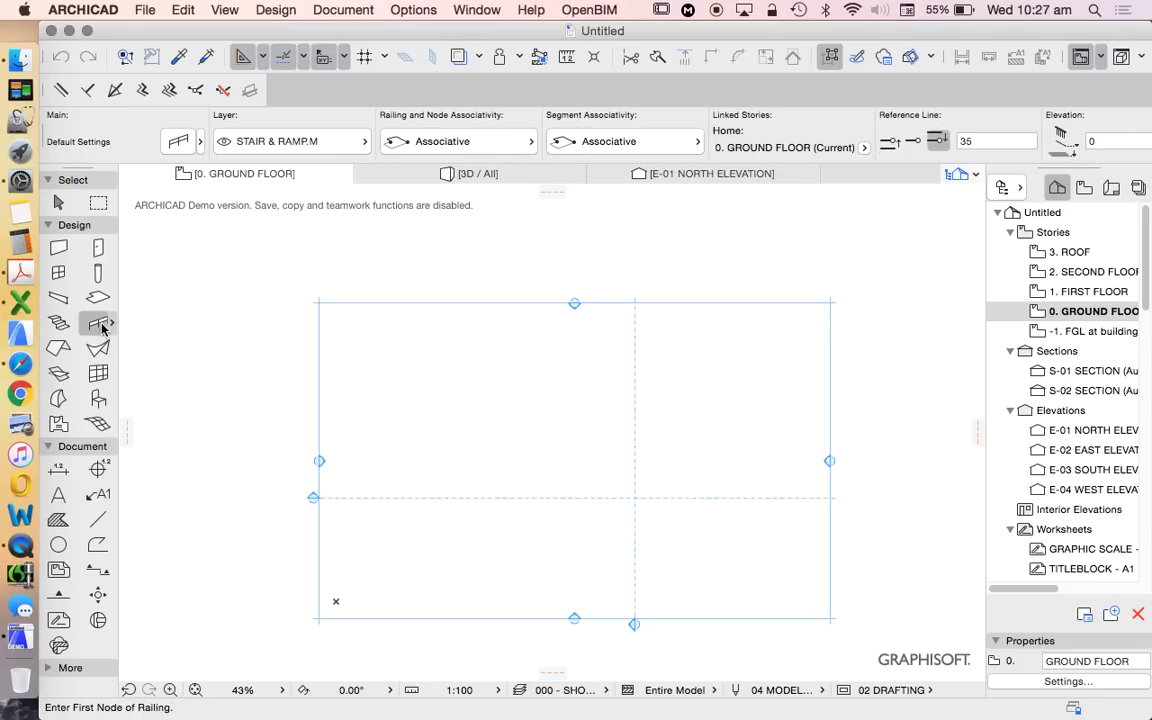
pyautogui.click(176, 141)
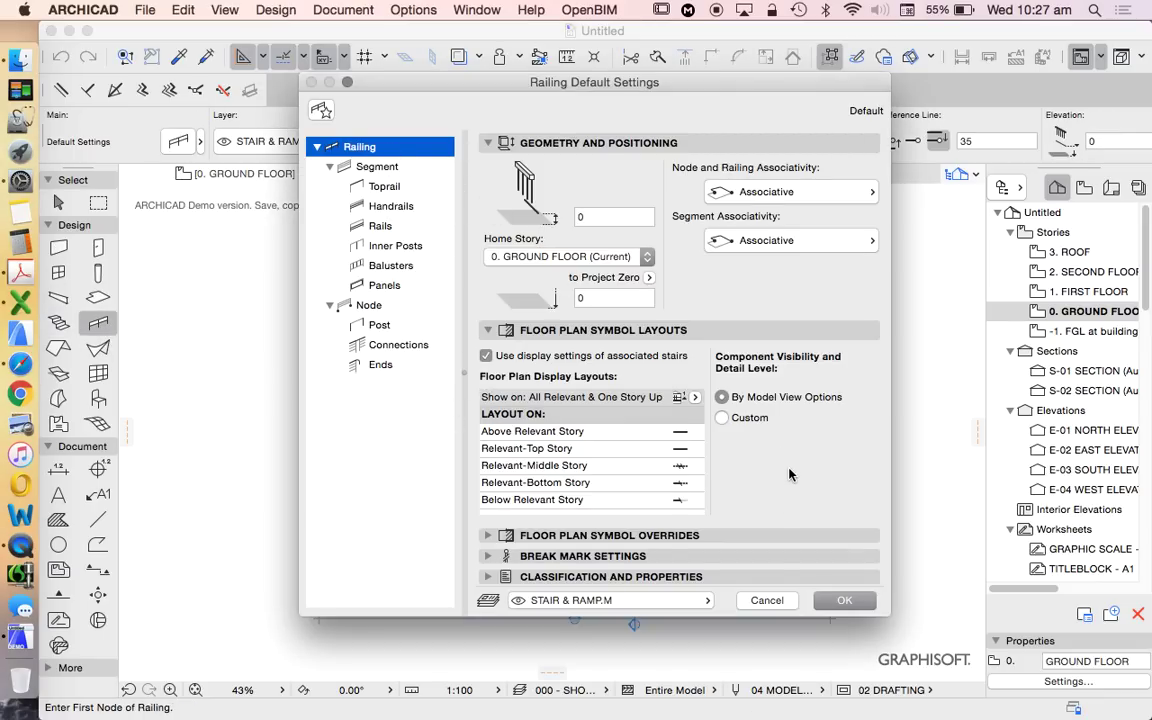
pyautogui.click(767, 600)
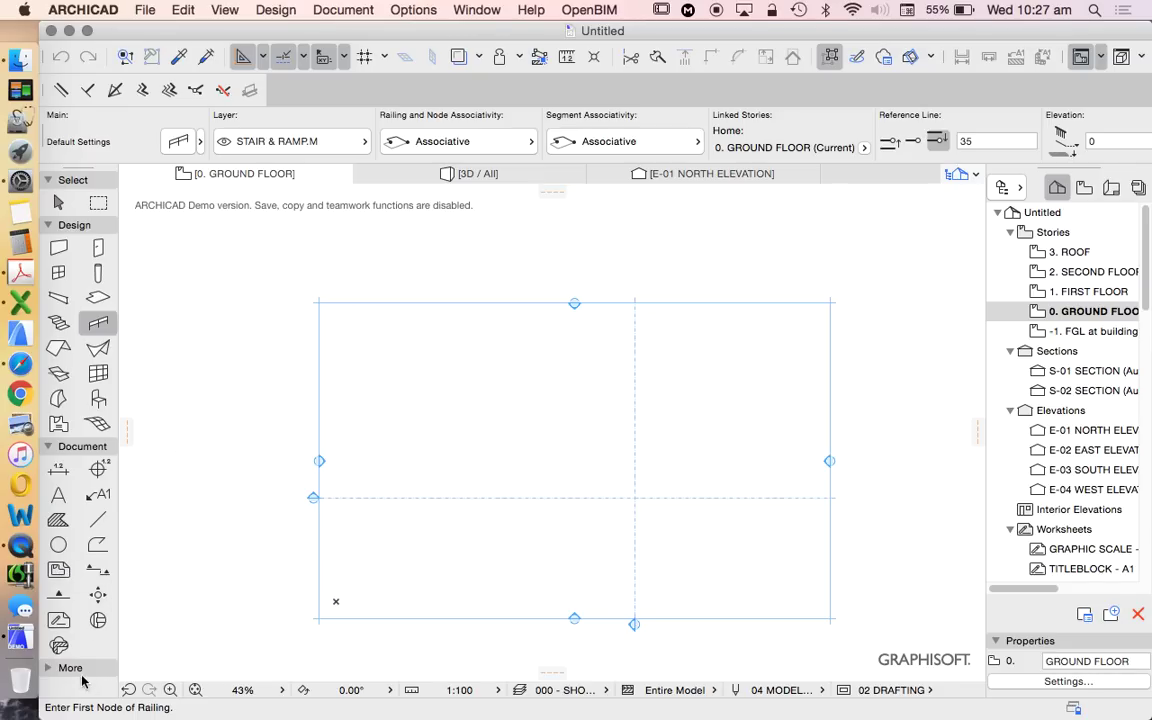
# - Narrow the Toolbox to a single column and browse its Design, Document and More sections
pyautogui.click(68, 667)
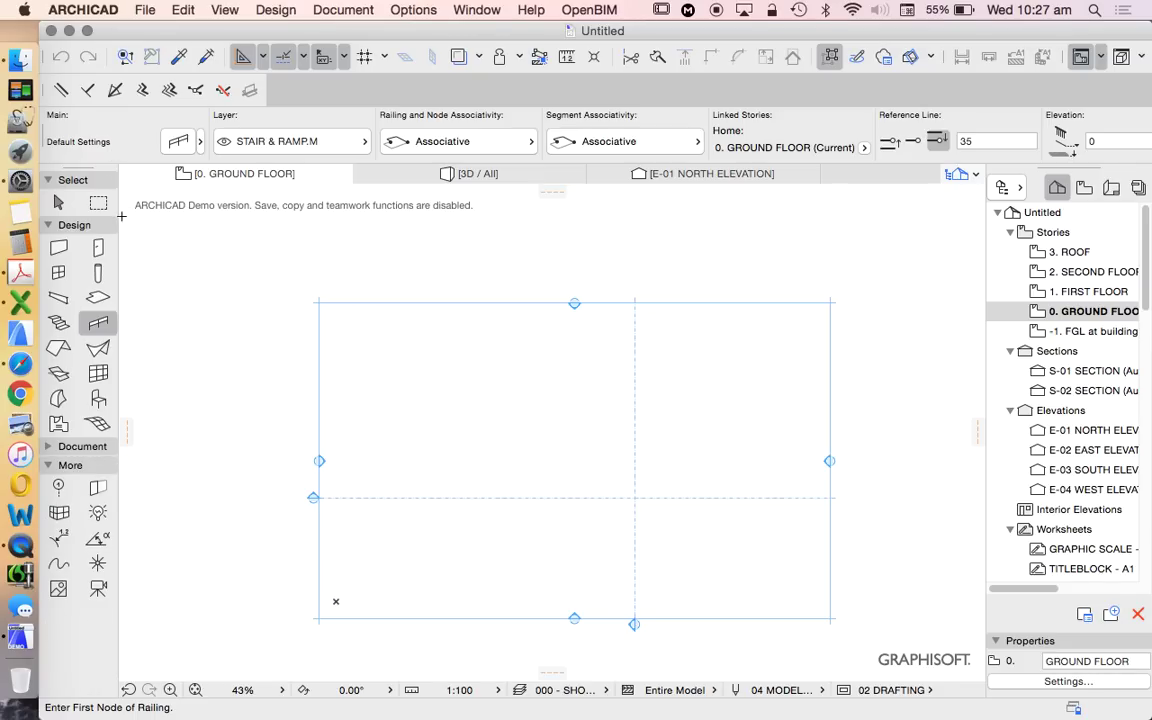
pyautogui.moveTo(121, 215); pyautogui.dragTo(71, 218)
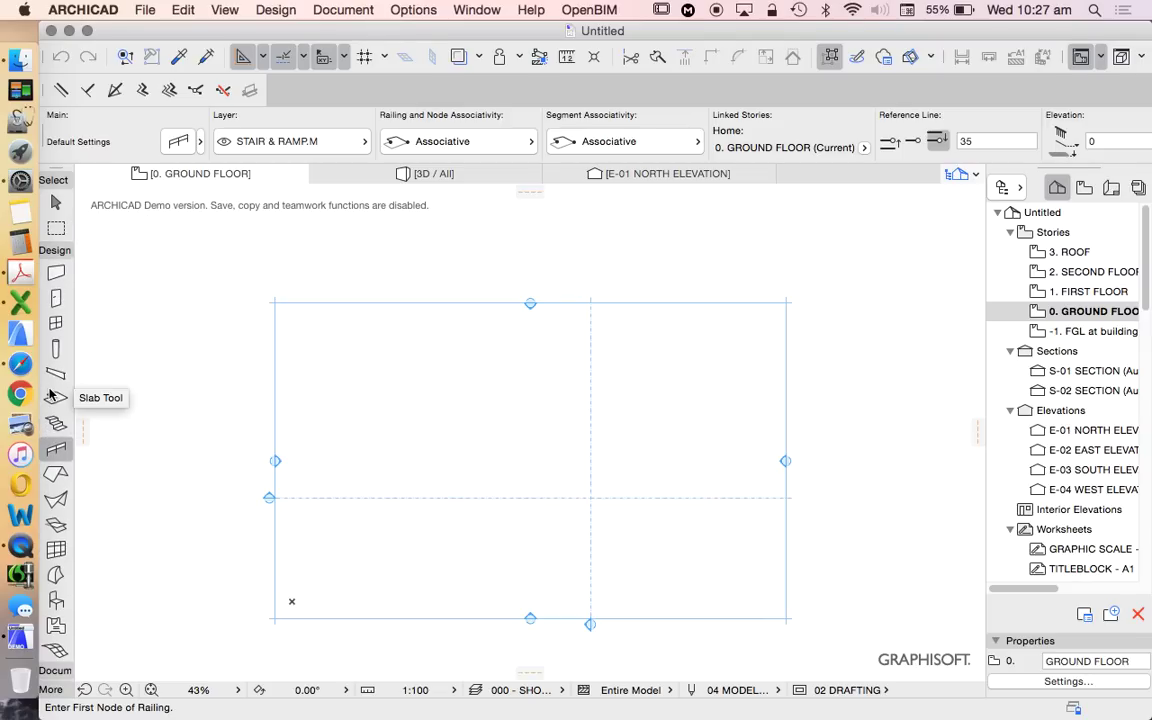
pyautogui.click(53, 673)
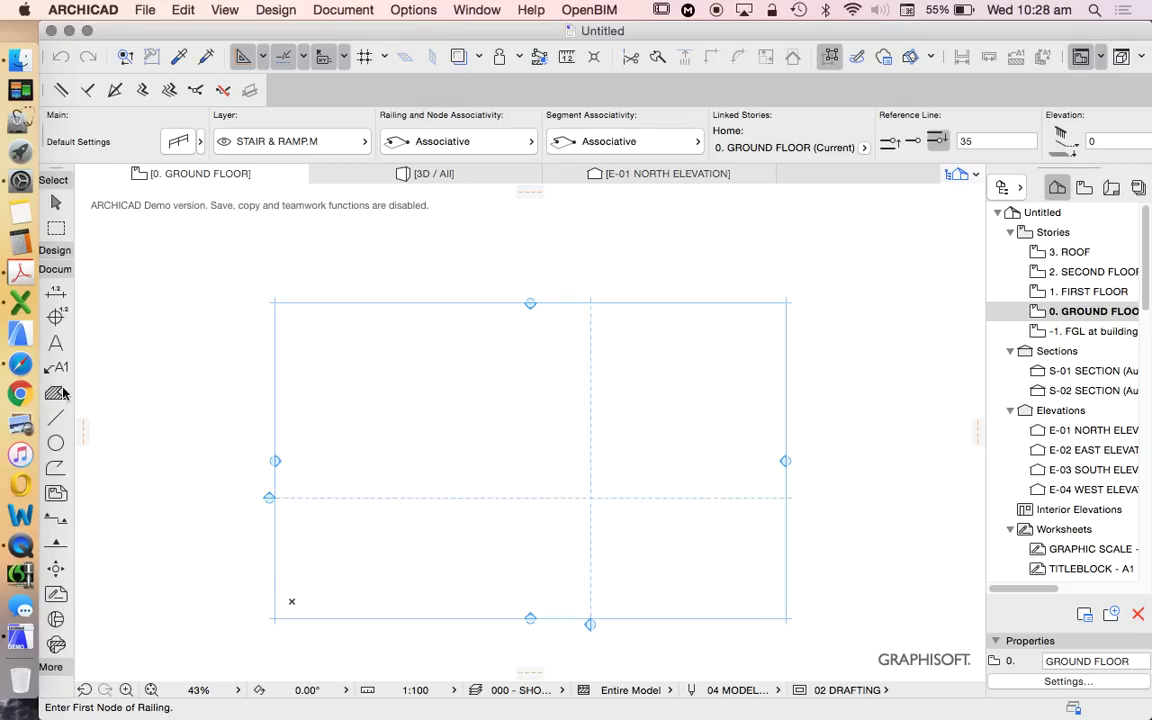
pyautogui.click(54, 250)
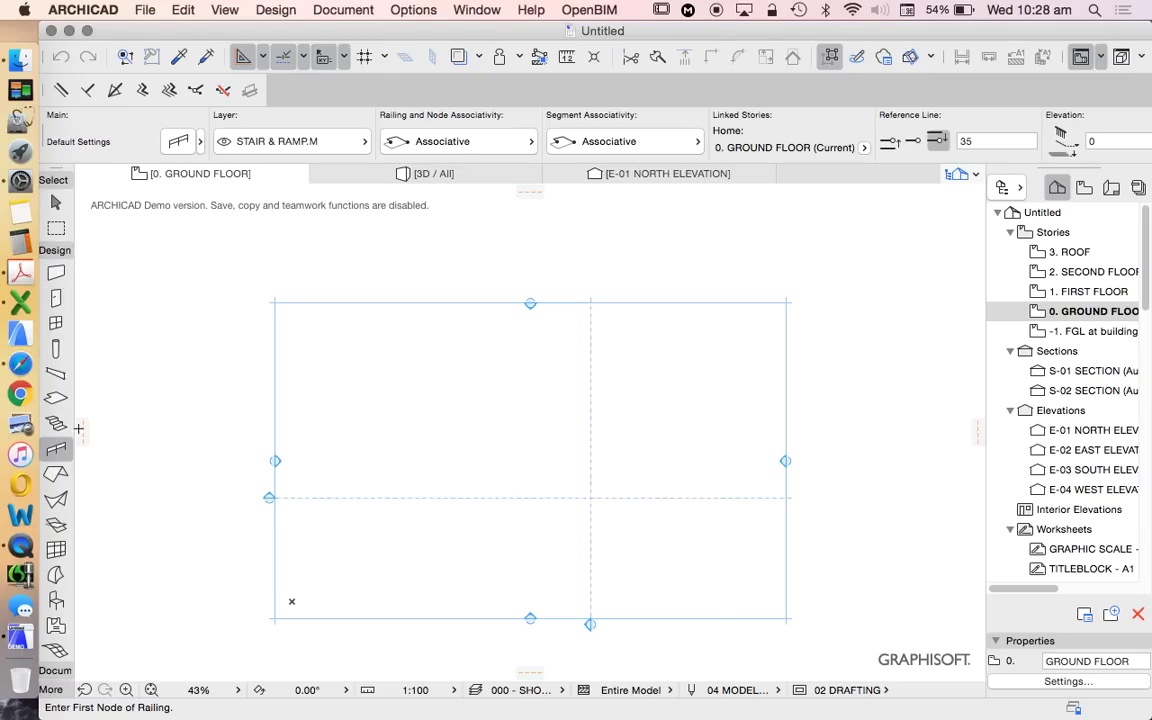
pyautogui.click(55, 670)
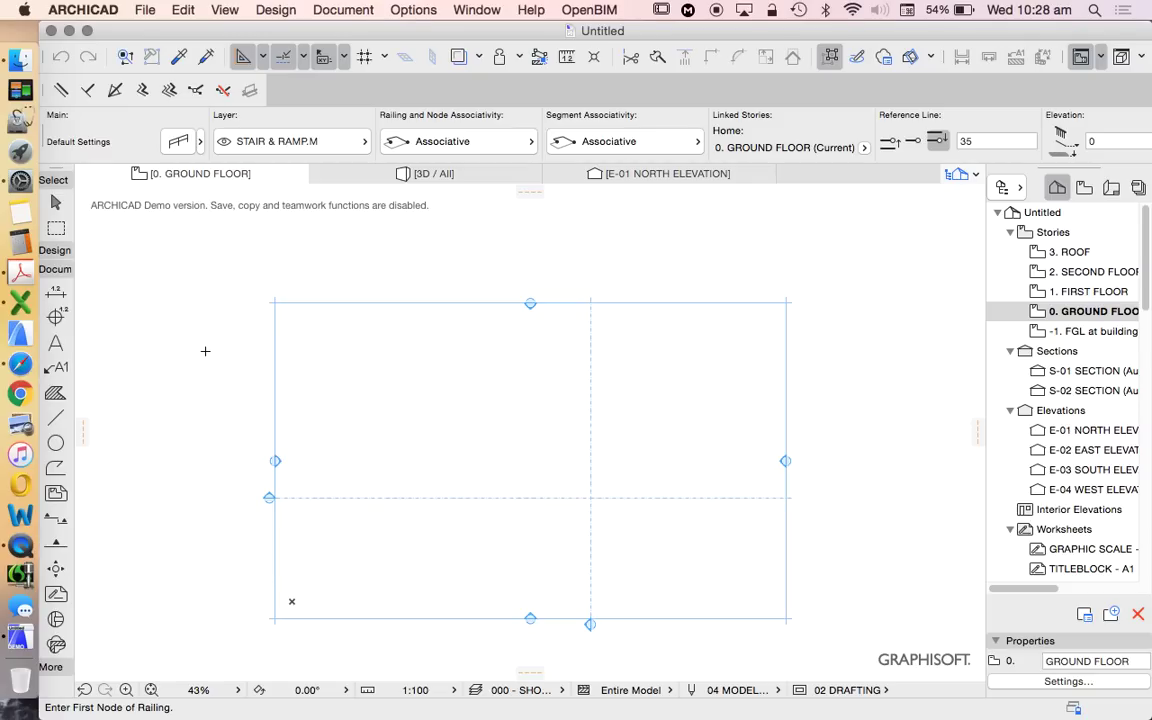
pyautogui.click(50, 667)
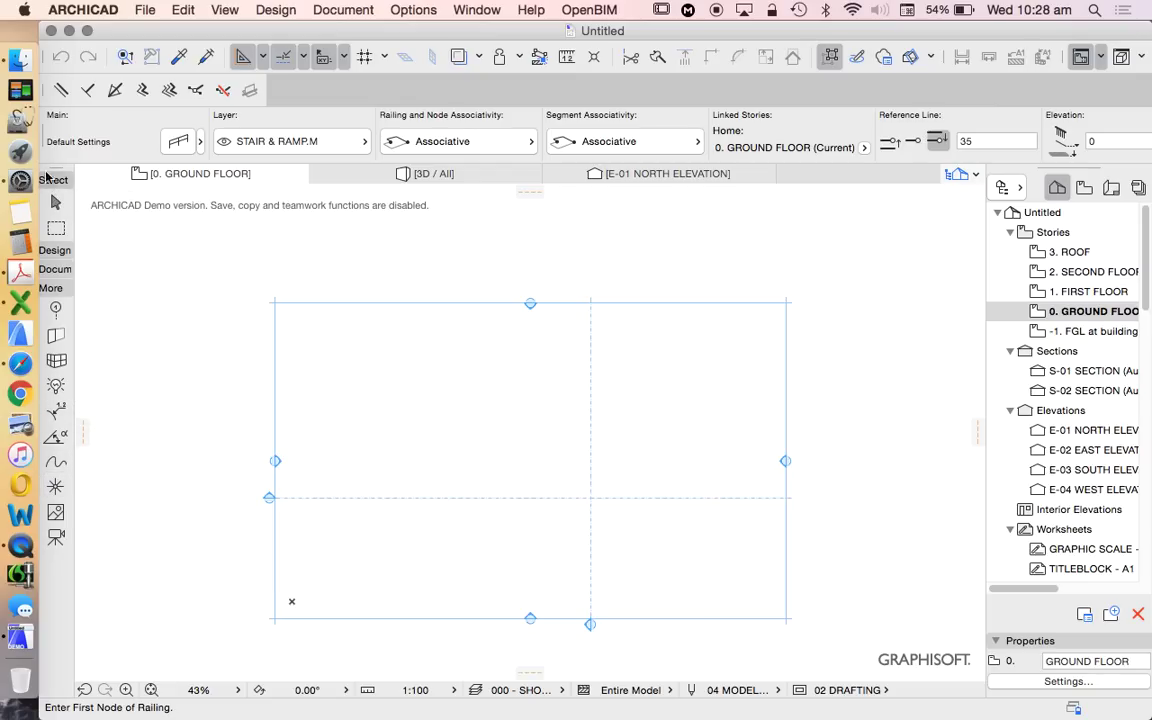
# - With the Arrow tool, select markers E-01, S-01 and S-02 individually, then clear the selection
pyautogui.scroll(3, 579, 332)
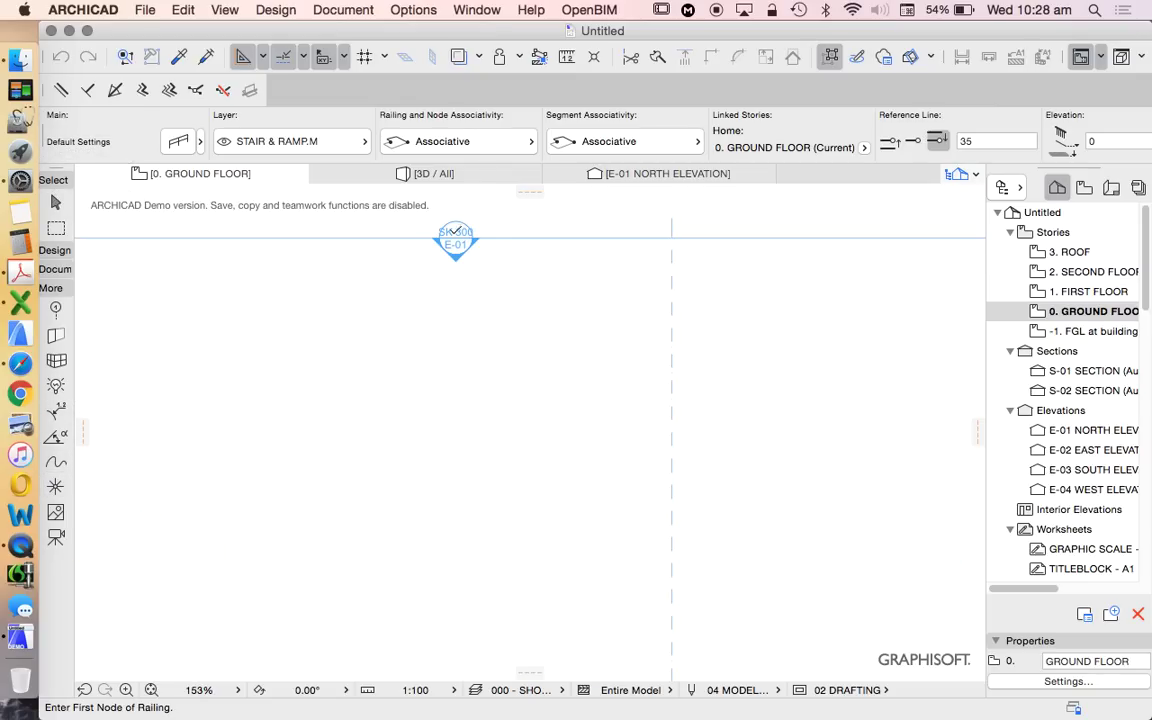
pyautogui.scroll(-4, 496, 285)
pyautogui.click(52, 198)
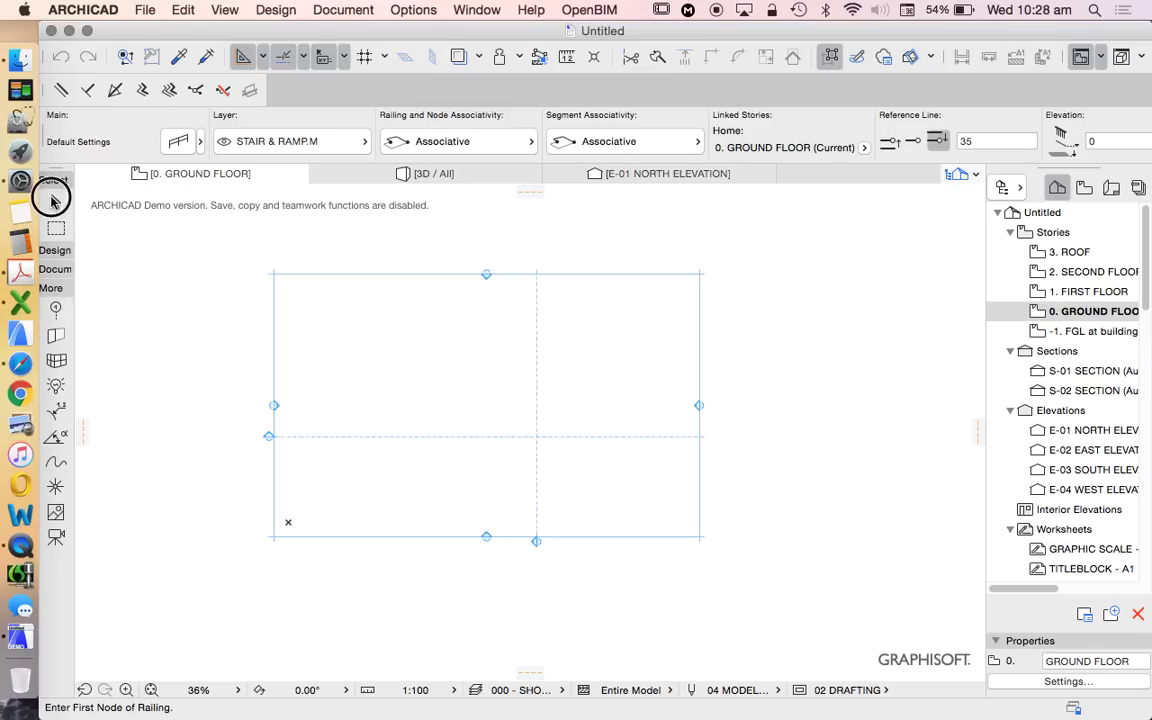
pyautogui.scroll(3, 491, 278)
pyautogui.click(505, 283)
pyautogui.scroll(-6, 512, 278)
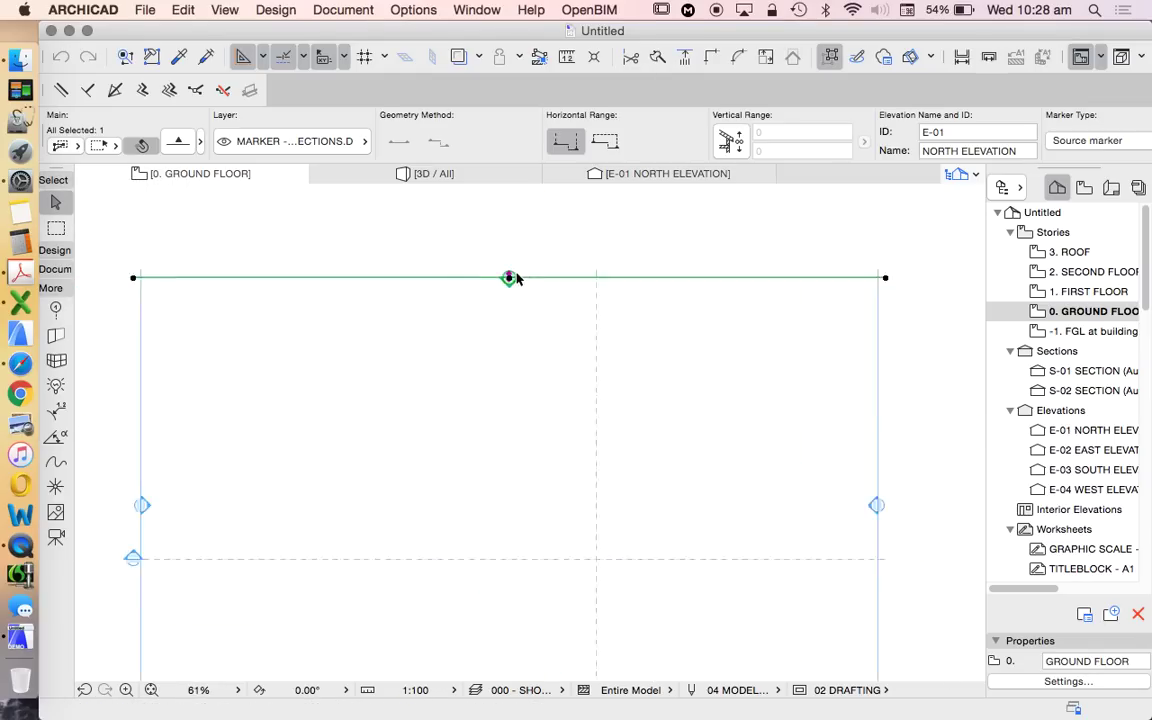
pyautogui.scroll(4, 525, 327)
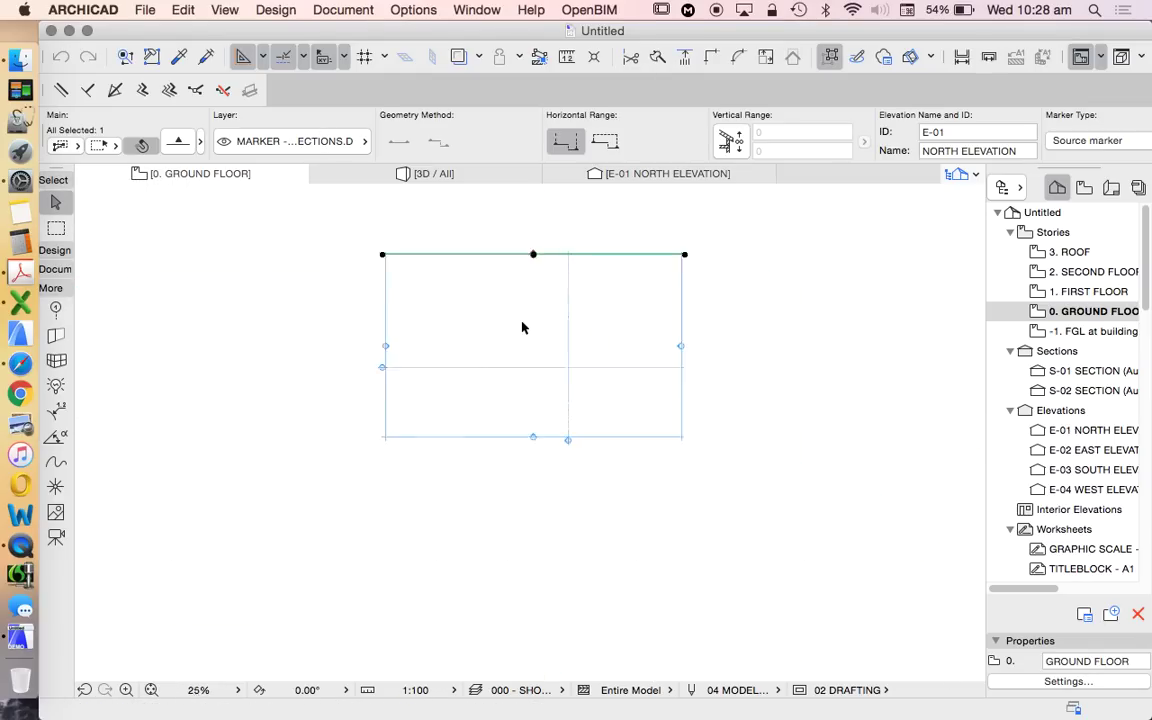
pyautogui.click(606, 529)
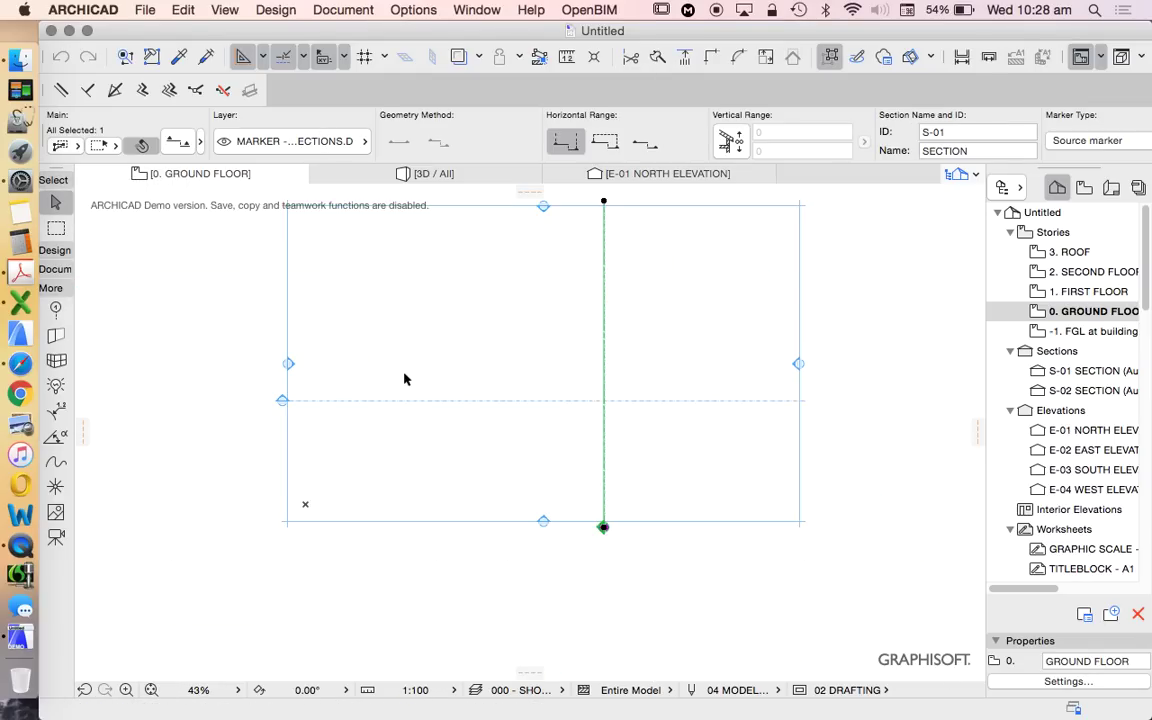
pyautogui.scroll(4, 409, 399)
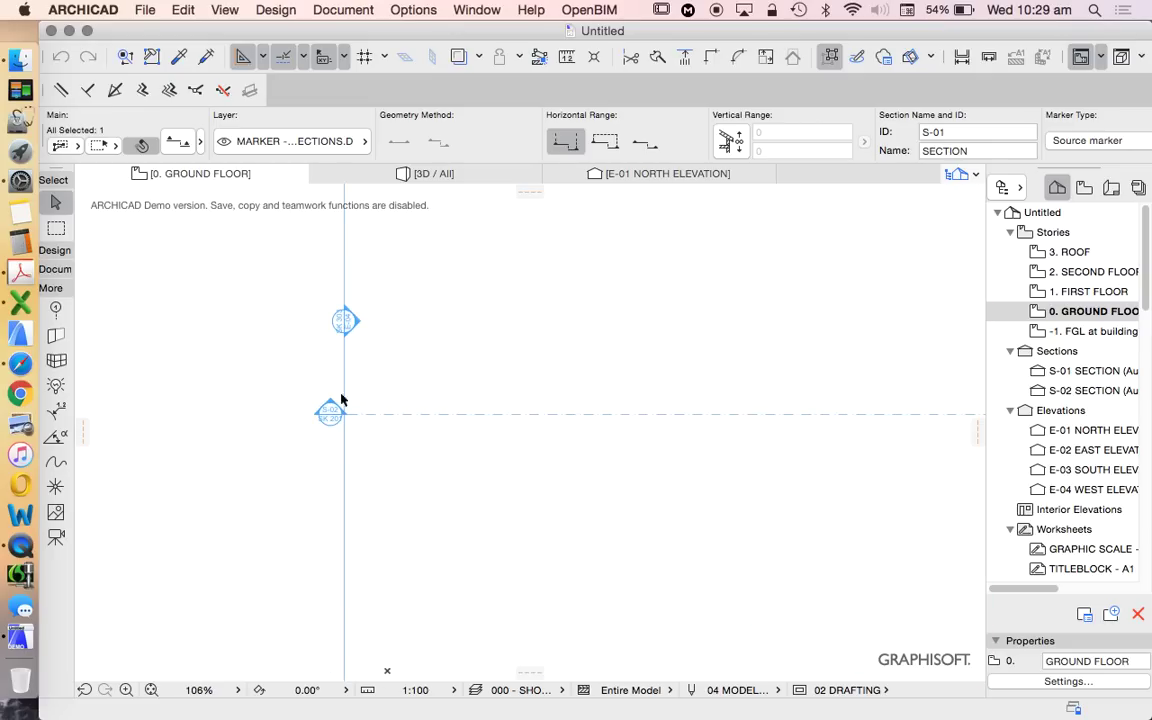
pyautogui.click(331, 413)
pyautogui.scroll(-5, 318, 402)
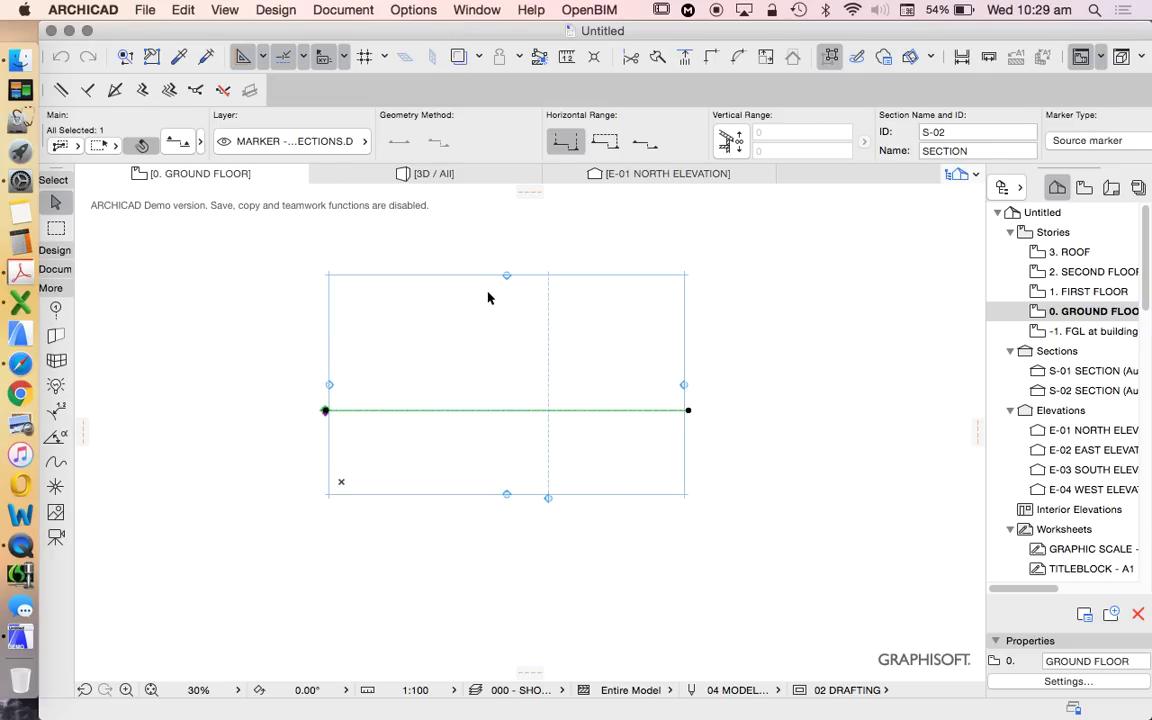
pyautogui.scroll(1, 544, 248)
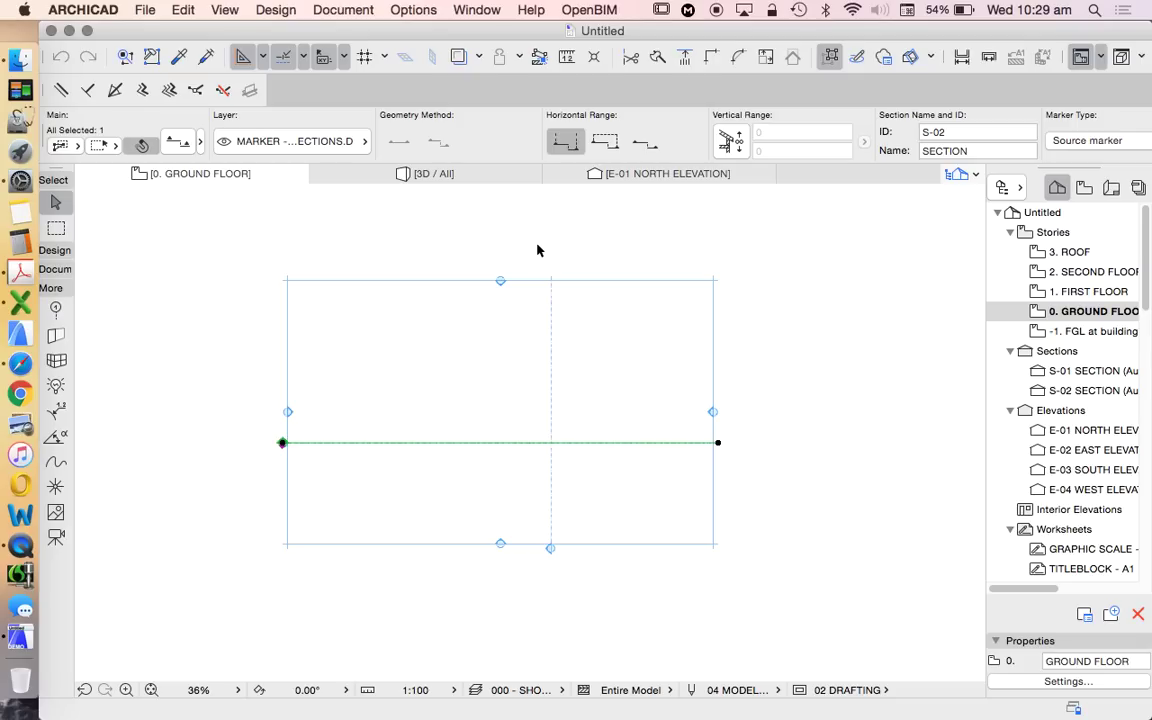
pyautogui.click(733, 378)
pyautogui.scroll(-3, 446, 371)
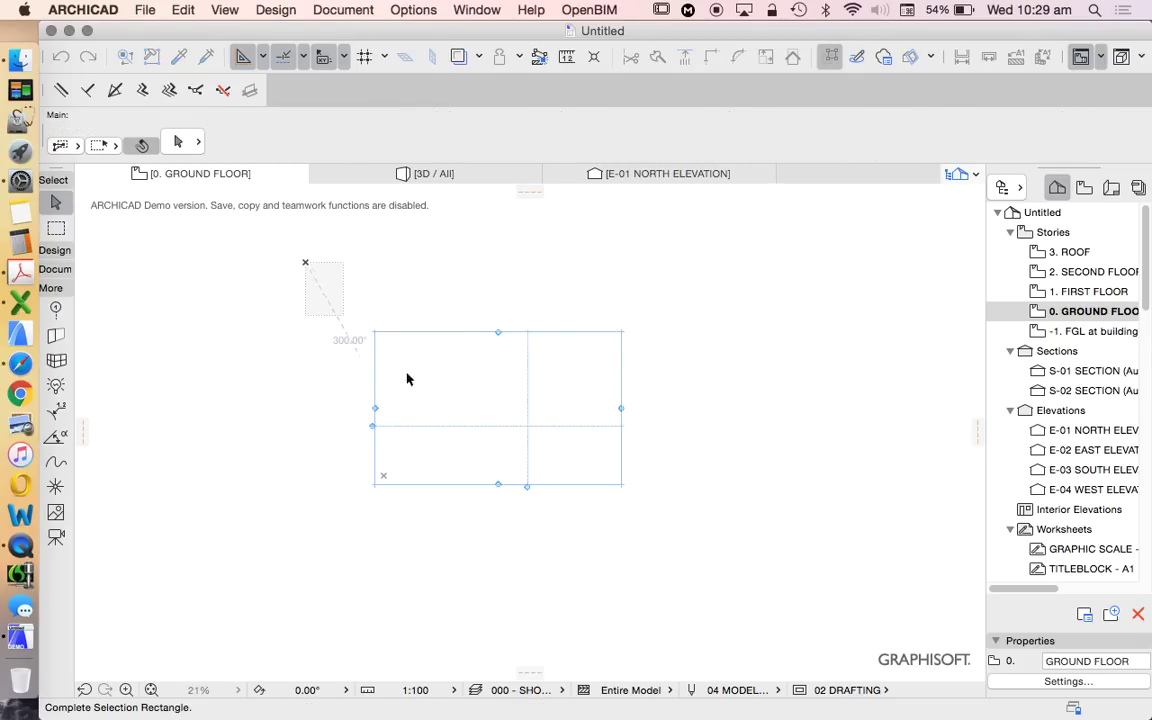
# - Marquee-select all six markers and delete them together with their viewpoints, accepting the warning
pyautogui.moveTo(303, 262); pyautogui.dragTo(751, 545)
pyautogui.rightClick(737, 360)
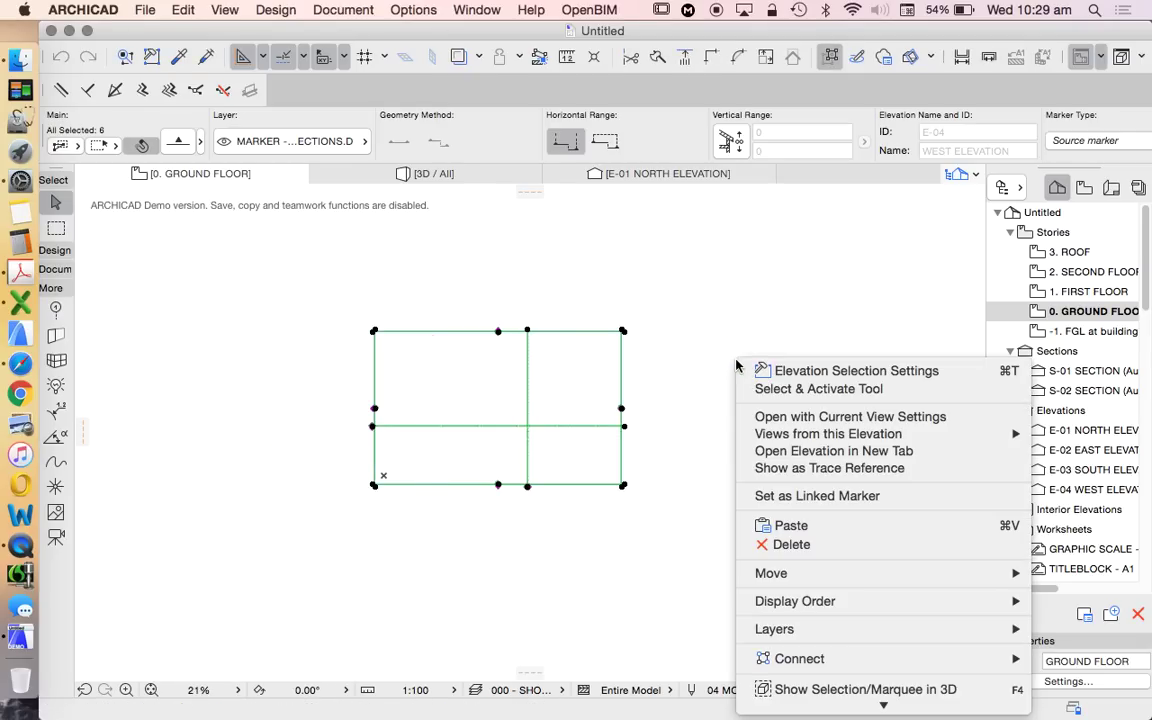
pyautogui.click(823, 546)
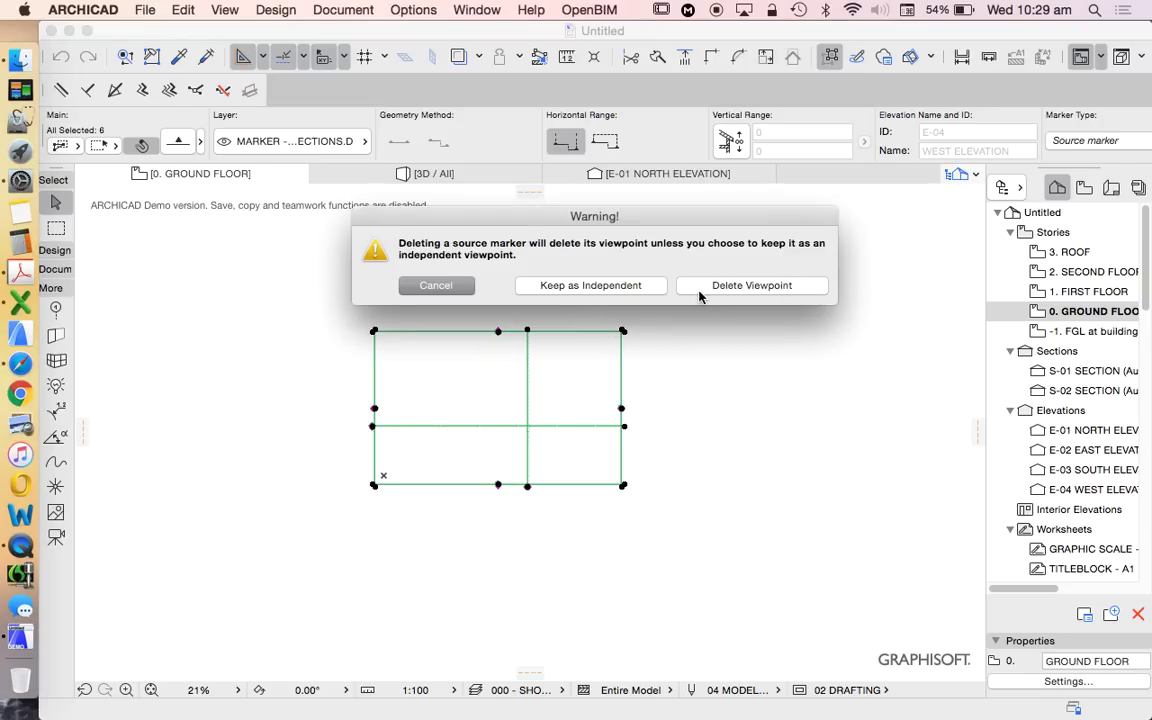
pyautogui.click(728, 287)
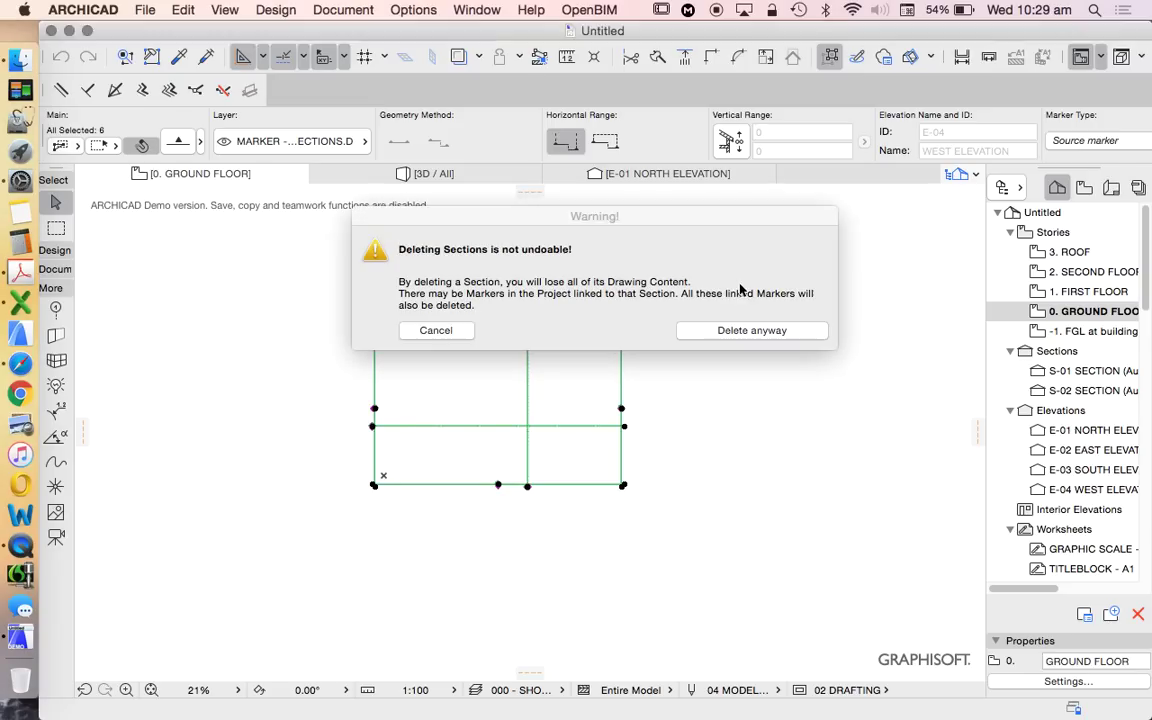
pyautogui.click(761, 337)
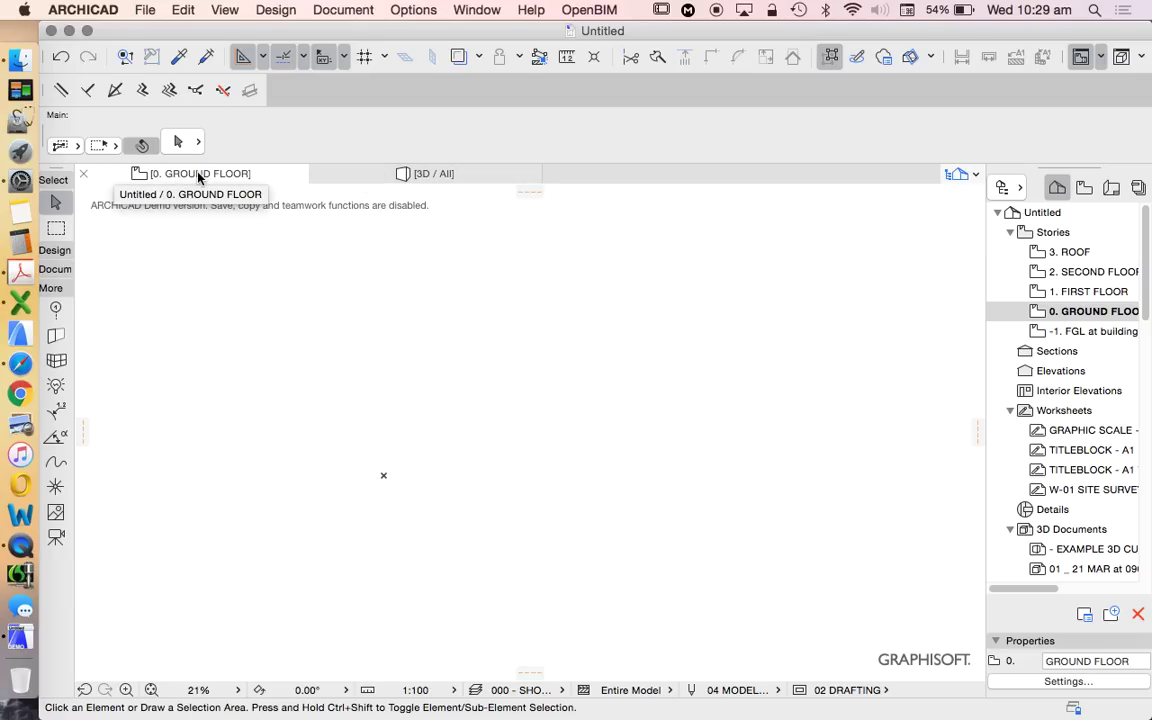
# - Check the emptied model in the 3D / All tab, return to 0. GROUND FLOOR, and show the View Map
pyautogui.click(360, 179)
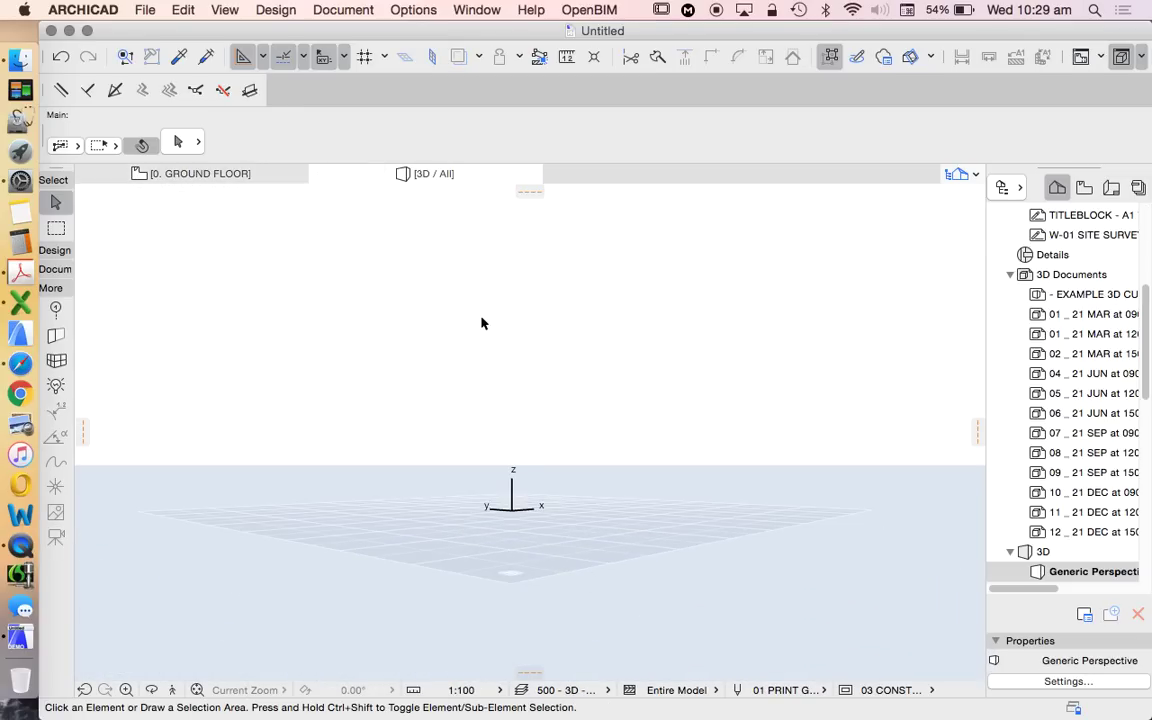
pyautogui.click(270, 175)
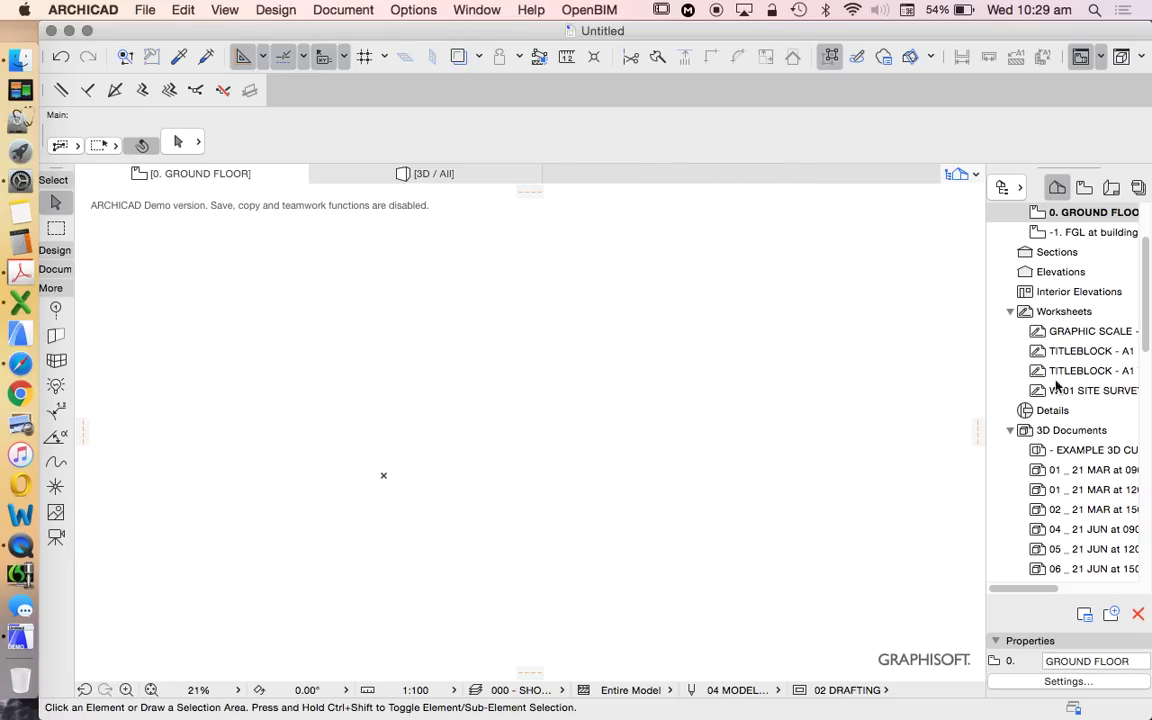
pyautogui.scroll(3, 1060, 380)
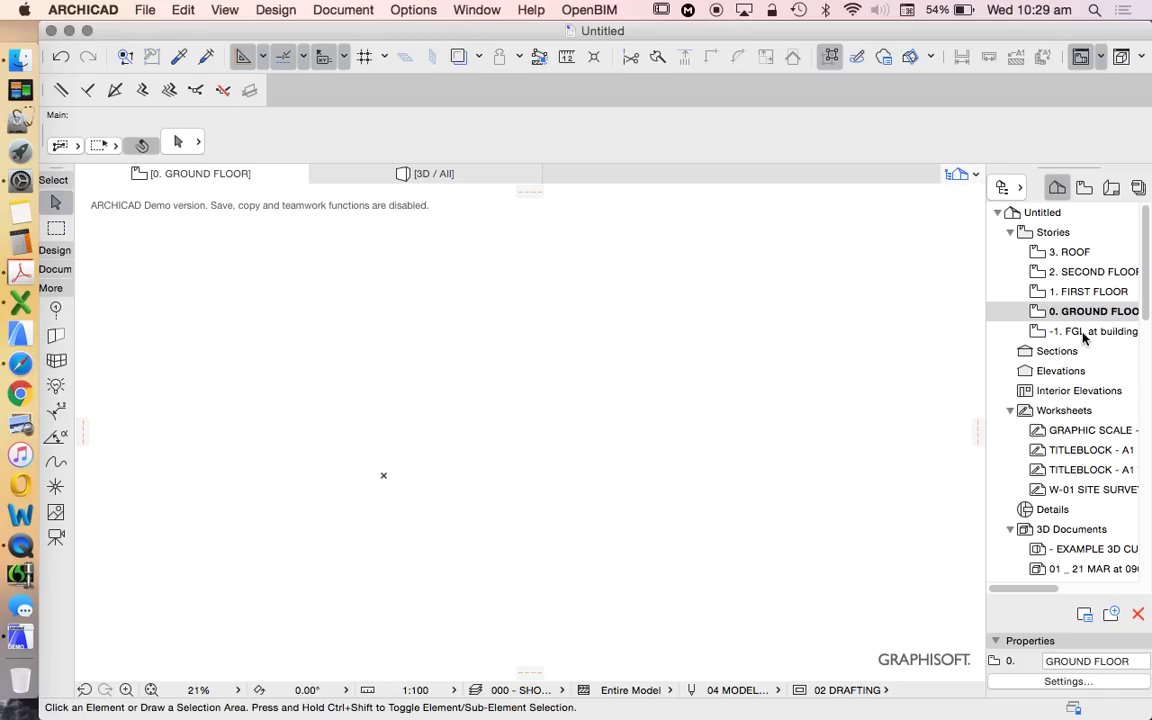
pyautogui.scroll(-1, 1125, 378)
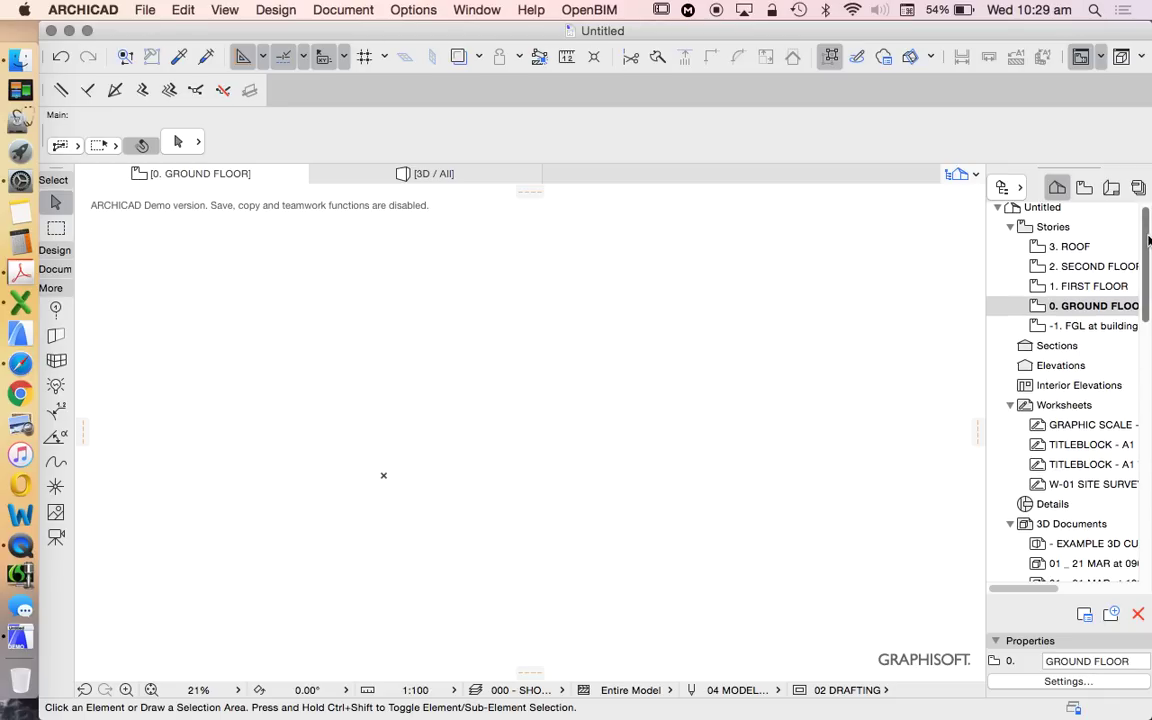
pyautogui.moveTo(1149, 240); pyautogui.dragTo(1139, 213)
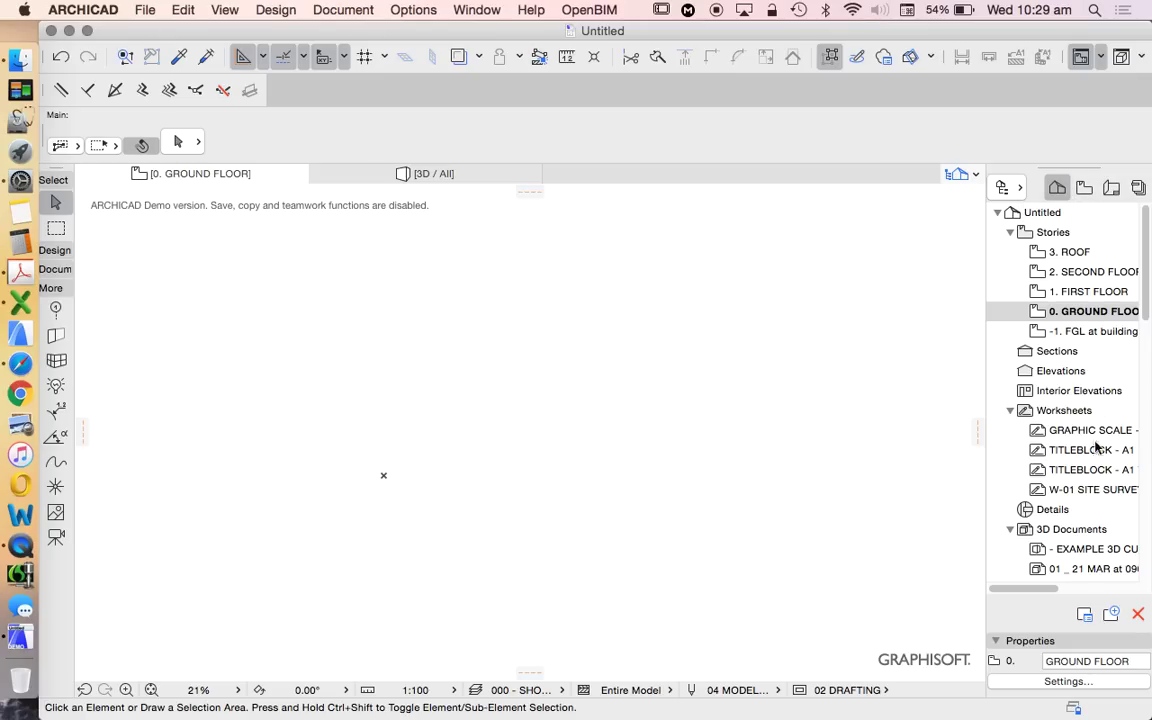
pyautogui.moveTo(1147, 225); pyautogui.dragTo(1147, 163)
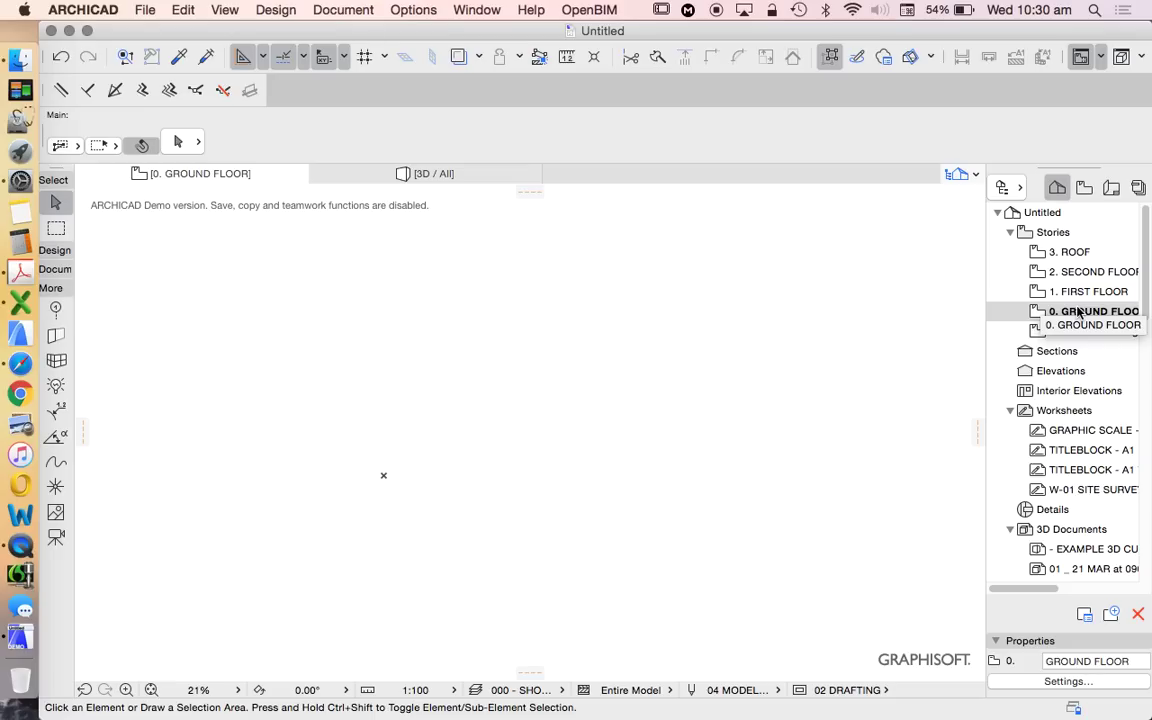
pyautogui.click(1083, 189)
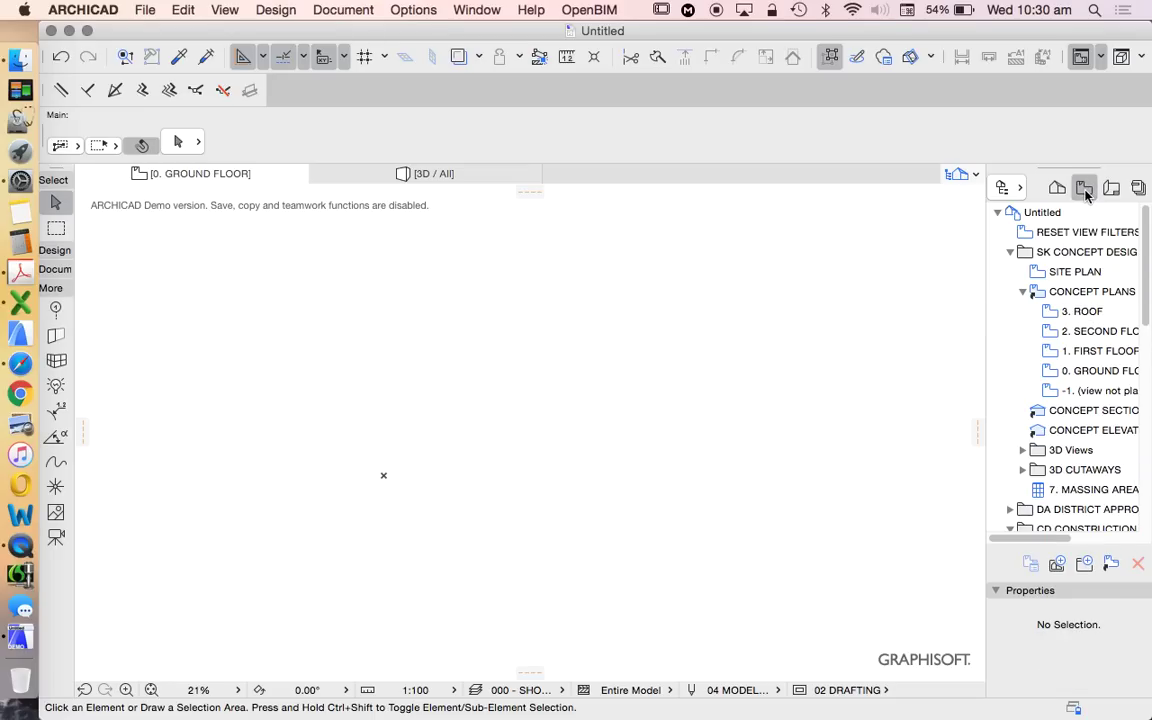
# - Switch the Navigator between Project Map and View Map, then display the Layout Book's SK CONCEPTUAL sheets
pyautogui.click(1061, 189)
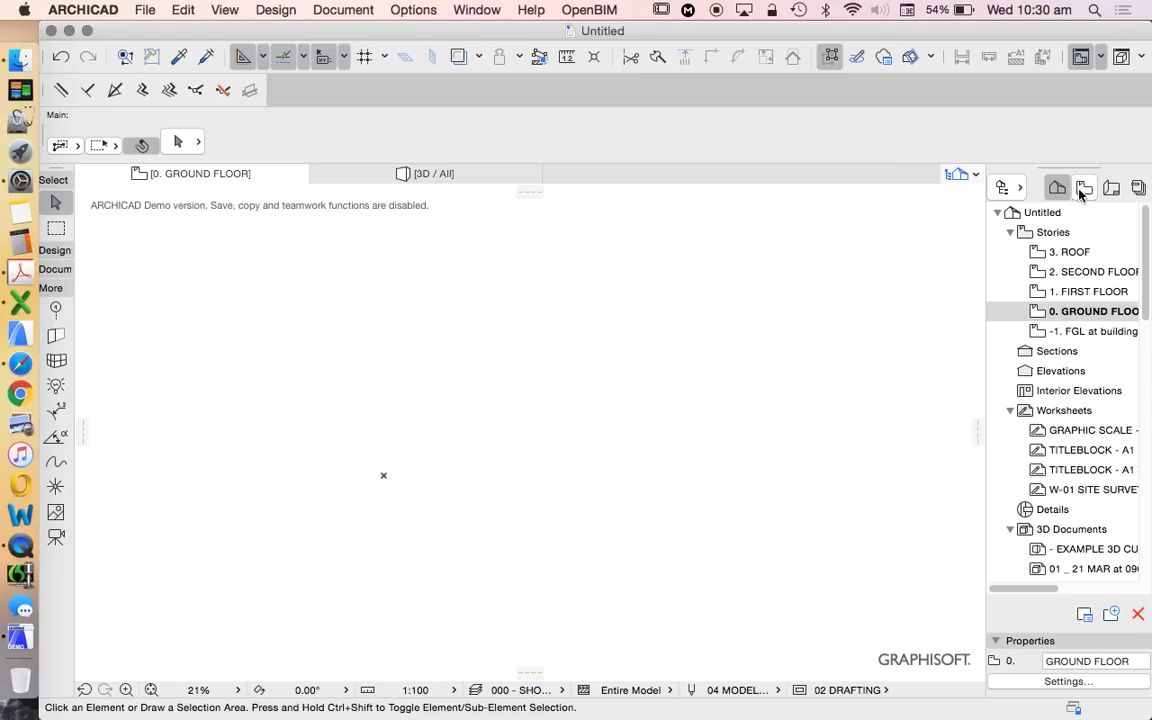
pyautogui.click(1083, 190)
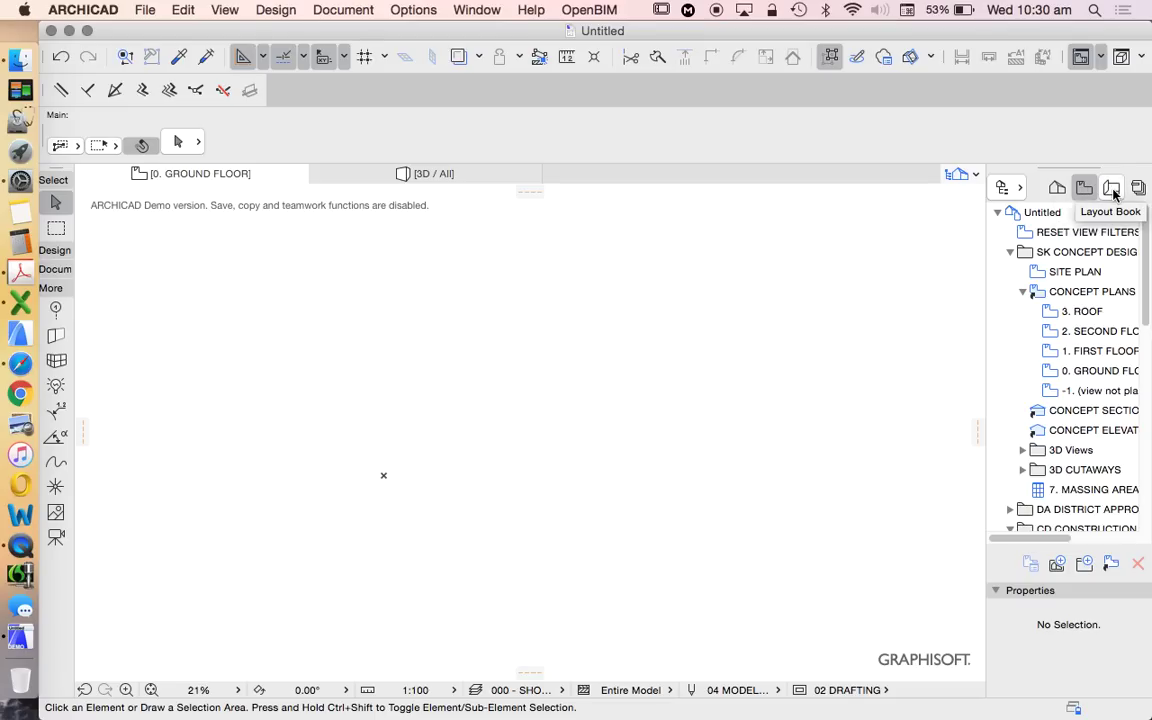
pyautogui.click(1112, 189)
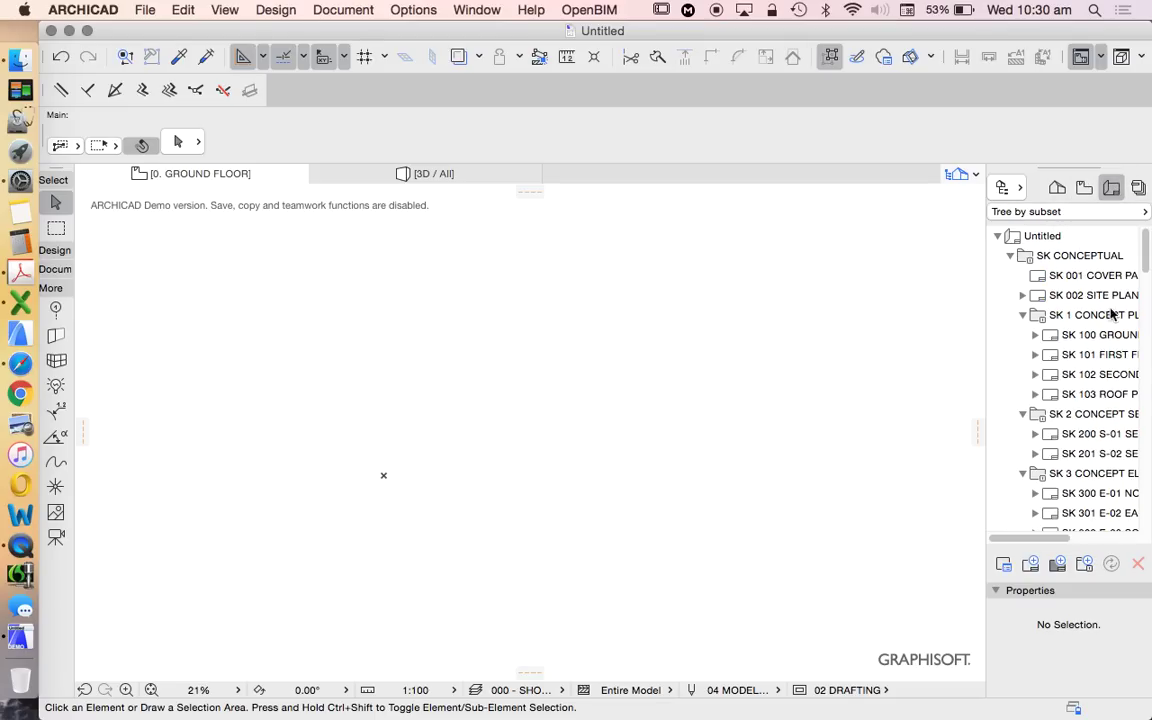
pyautogui.doubleClick(1080, 355)
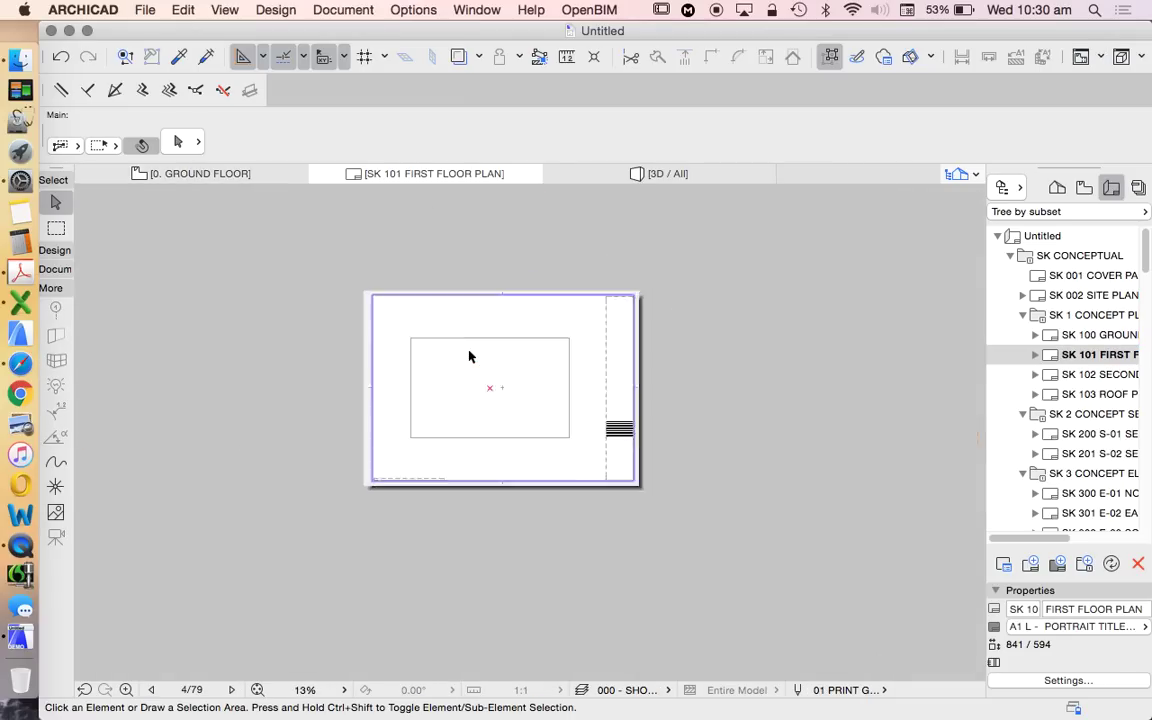
pyautogui.click(1057, 188)
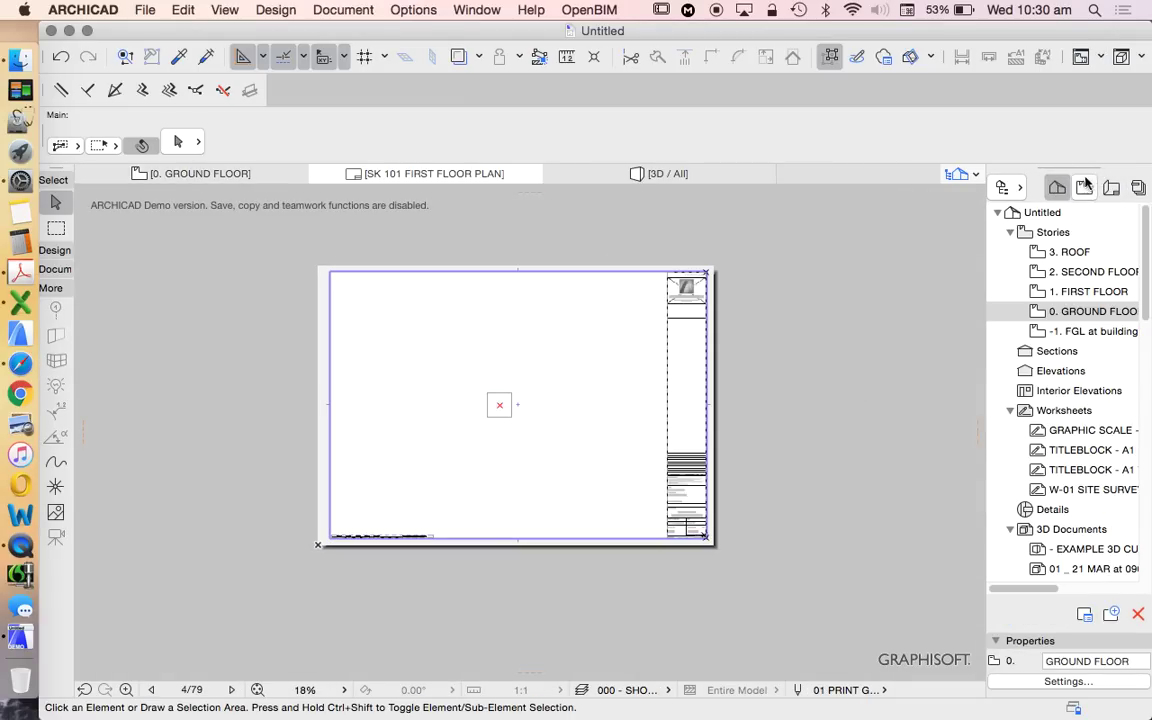
pyautogui.click(1084, 187)
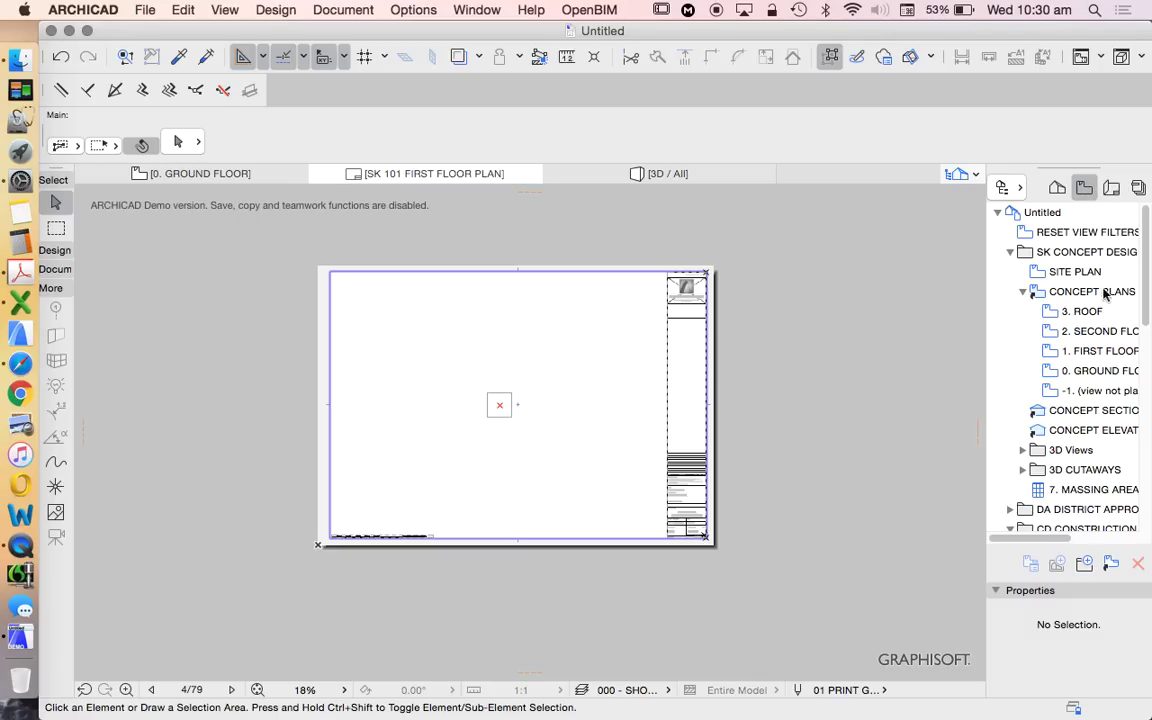
pyautogui.click(1111, 188)
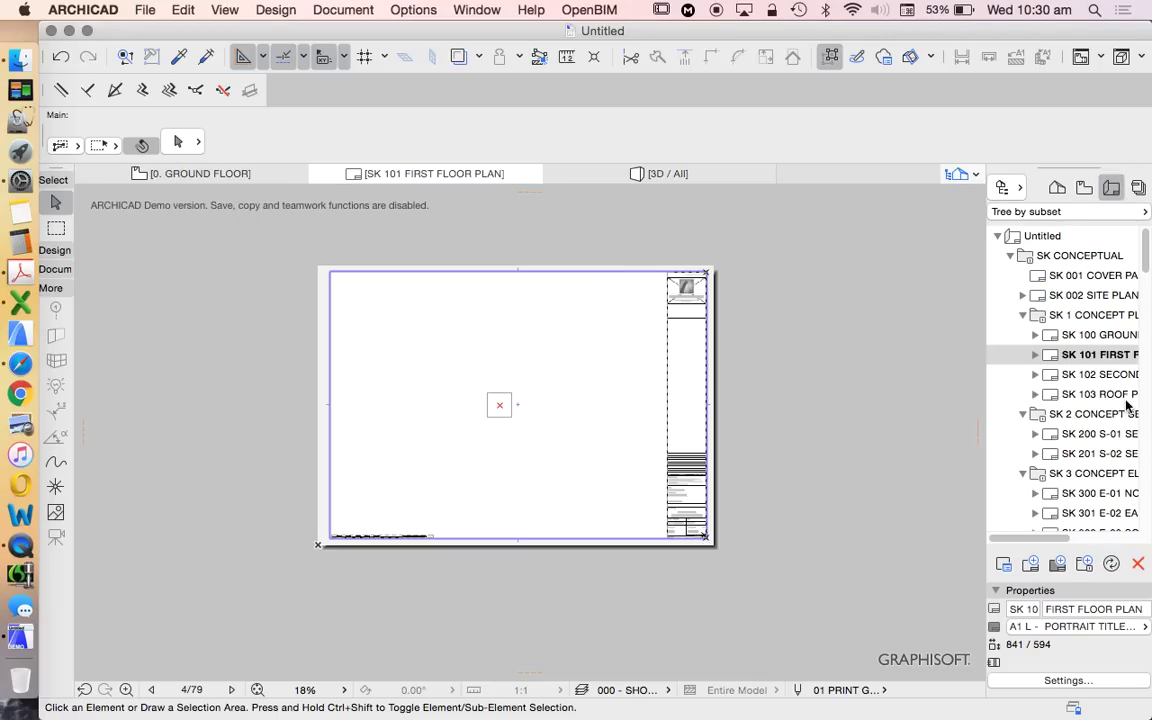
pyautogui.scroll(-1, 1100, 420)
pyautogui.scroll(-8, 1065, 380)
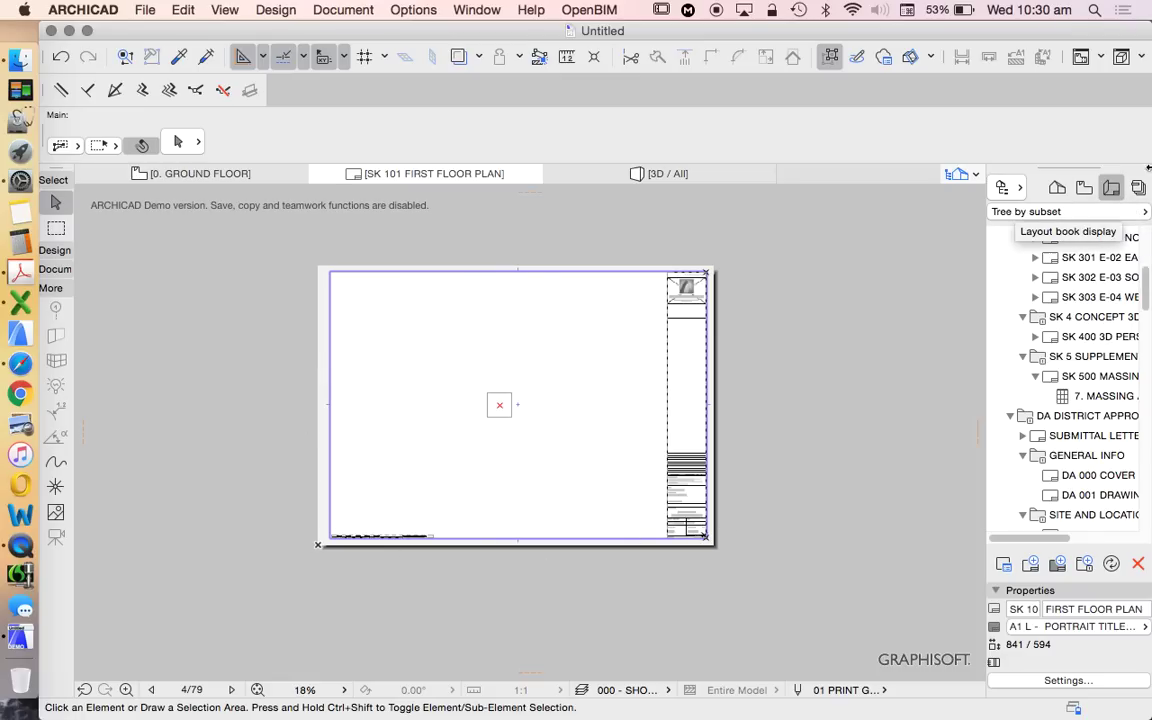
# - Show the Organizer from the Navigator's Project Chooser and move it up and left
pyautogui.click(1017, 193)
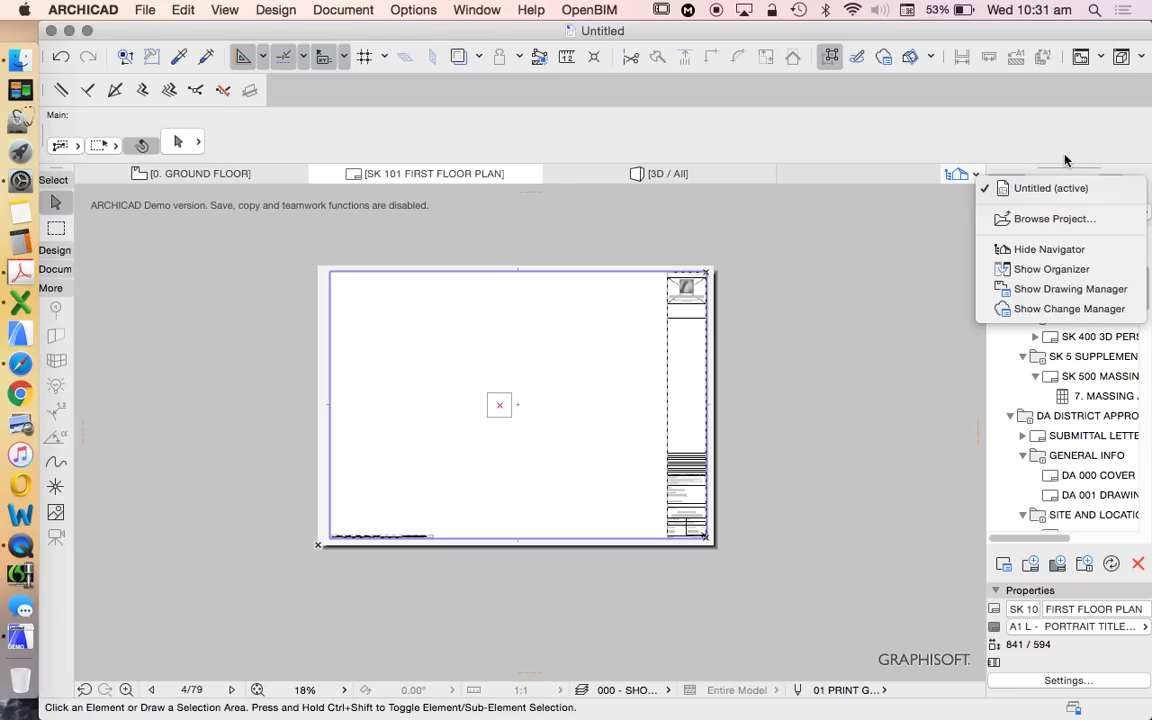
pyautogui.click(995, 160)
pyautogui.click(1139, 189)
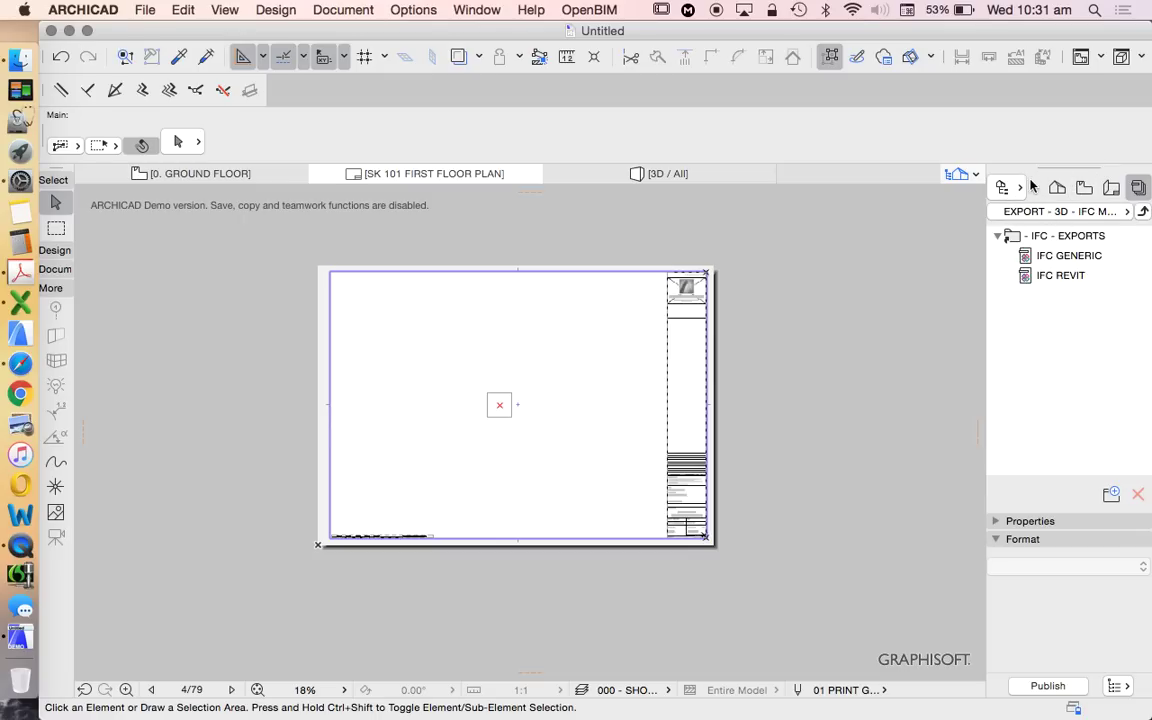
pyautogui.click(1110, 187)
pyautogui.click(1000, 189)
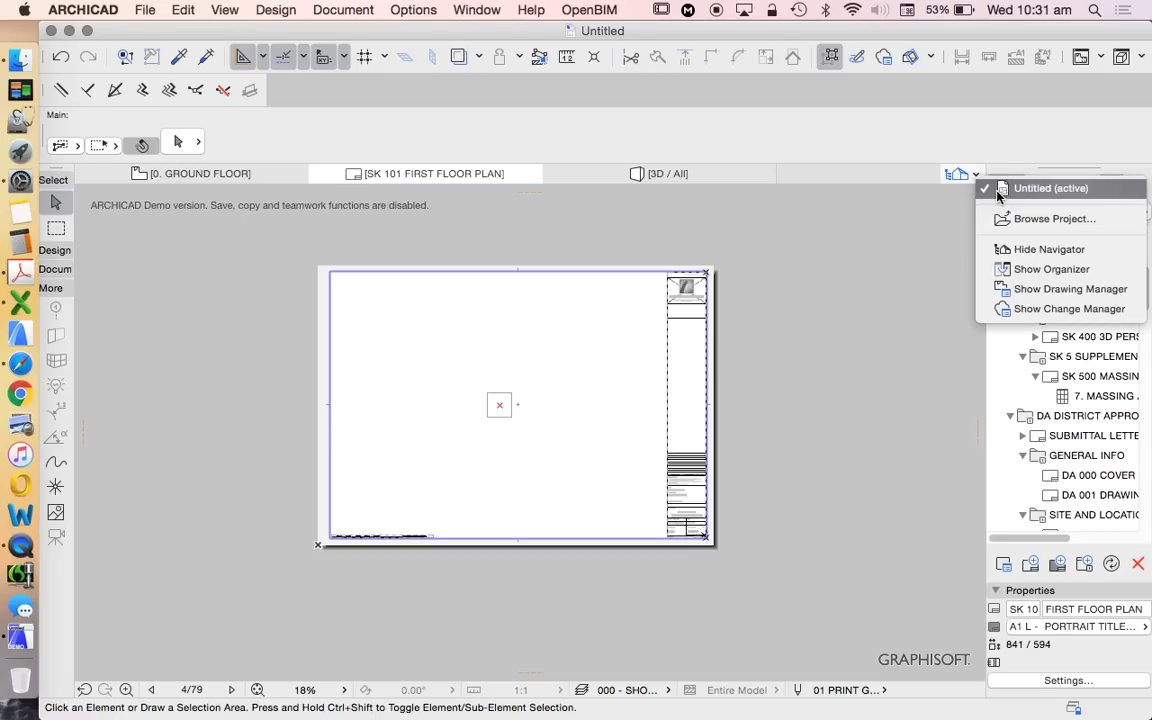
pyautogui.click(1048, 270)
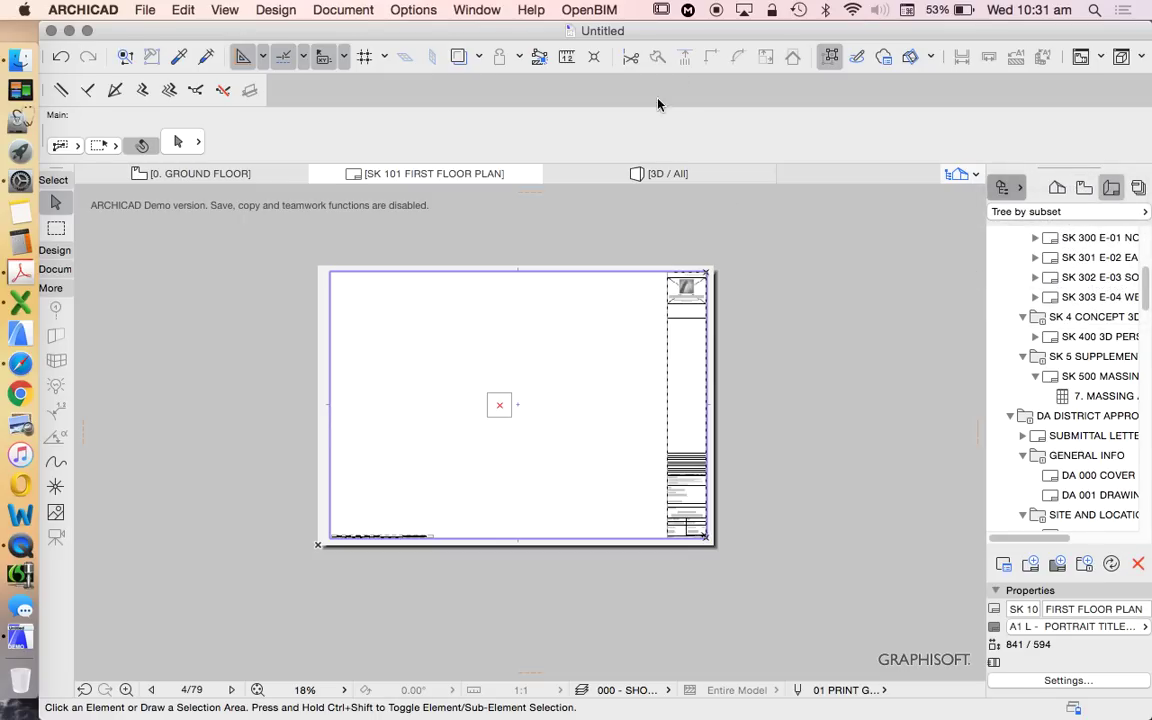
pyautogui.moveTo(616, 172); pyautogui.dragTo(546, 125)
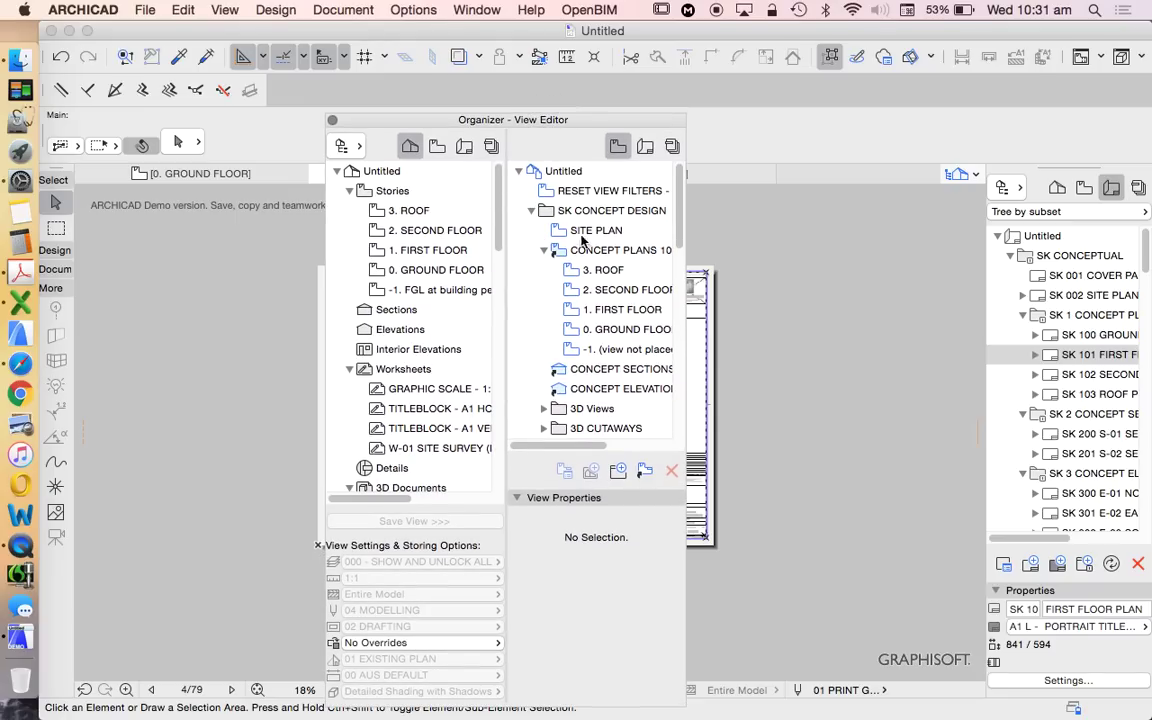
# - Show Layout Book beside Publisher Sets, pick PRINT - LAYOUTS - A3 TO FIT, then close the Organizer
pyautogui.click(466, 147)
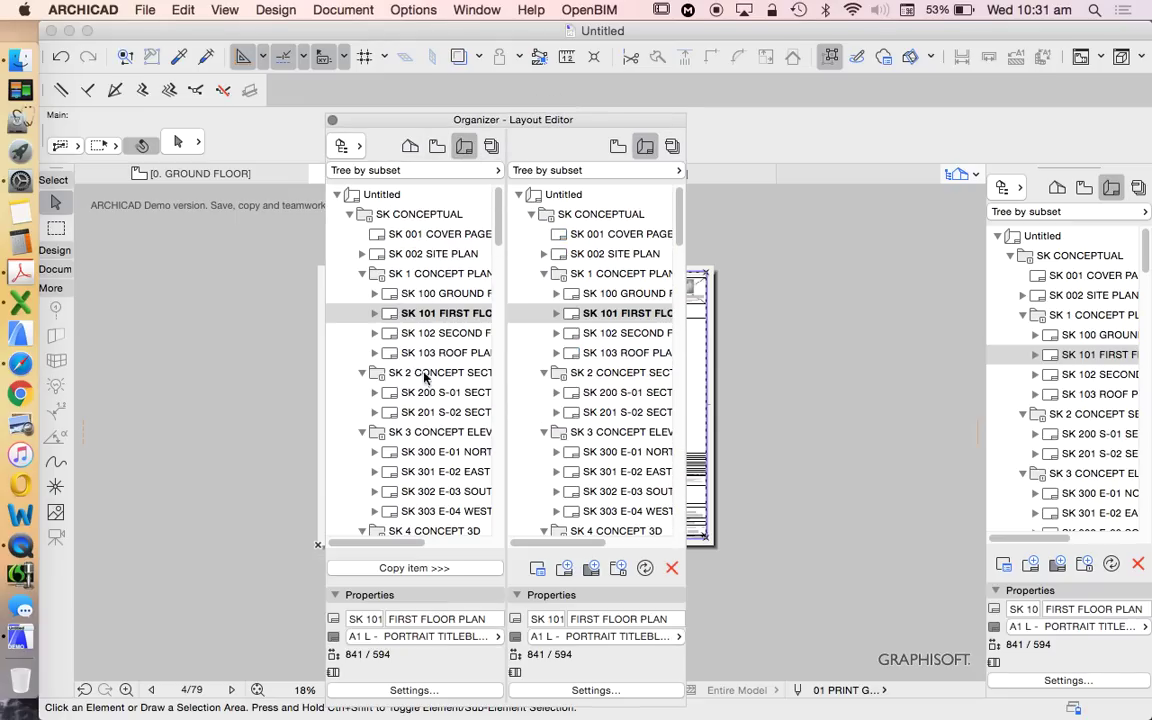
pyautogui.click(672, 146)
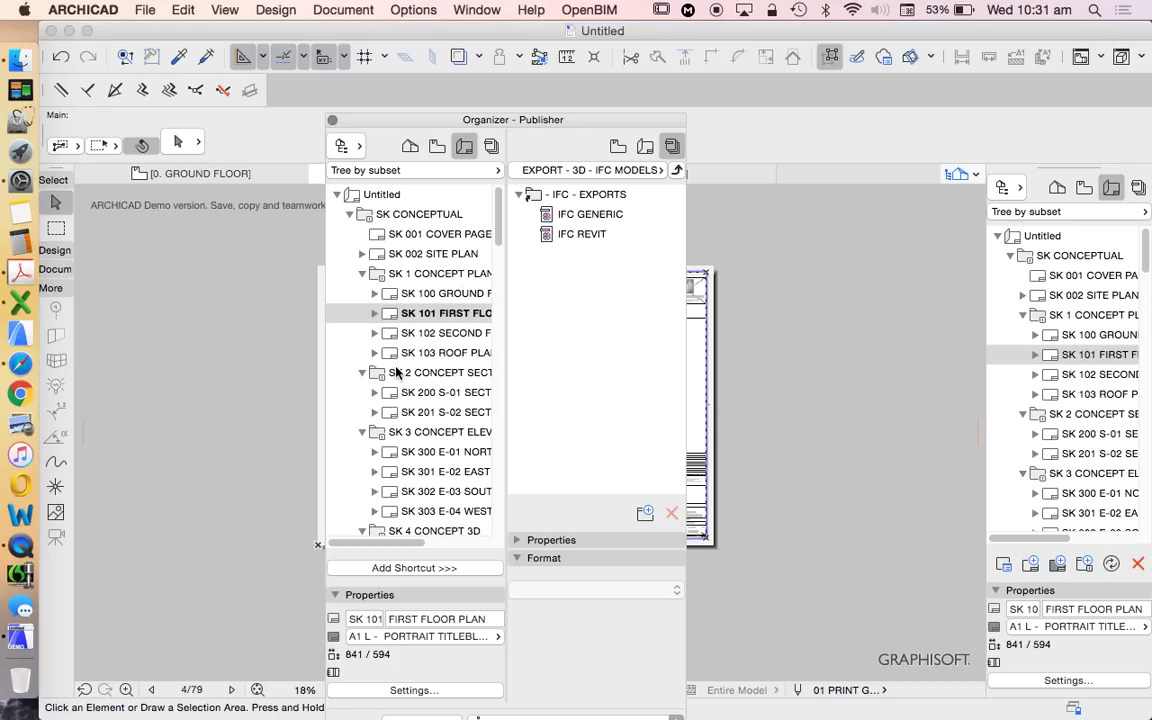
pyautogui.click(566, 166)
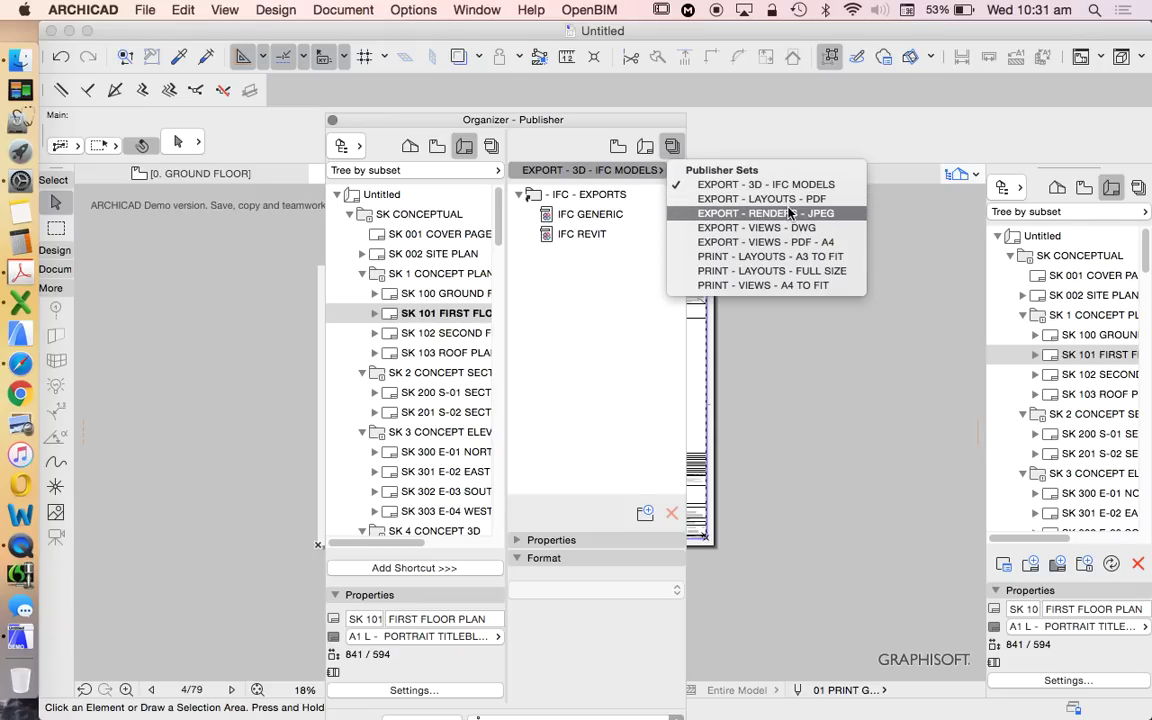
pyautogui.click(765, 256)
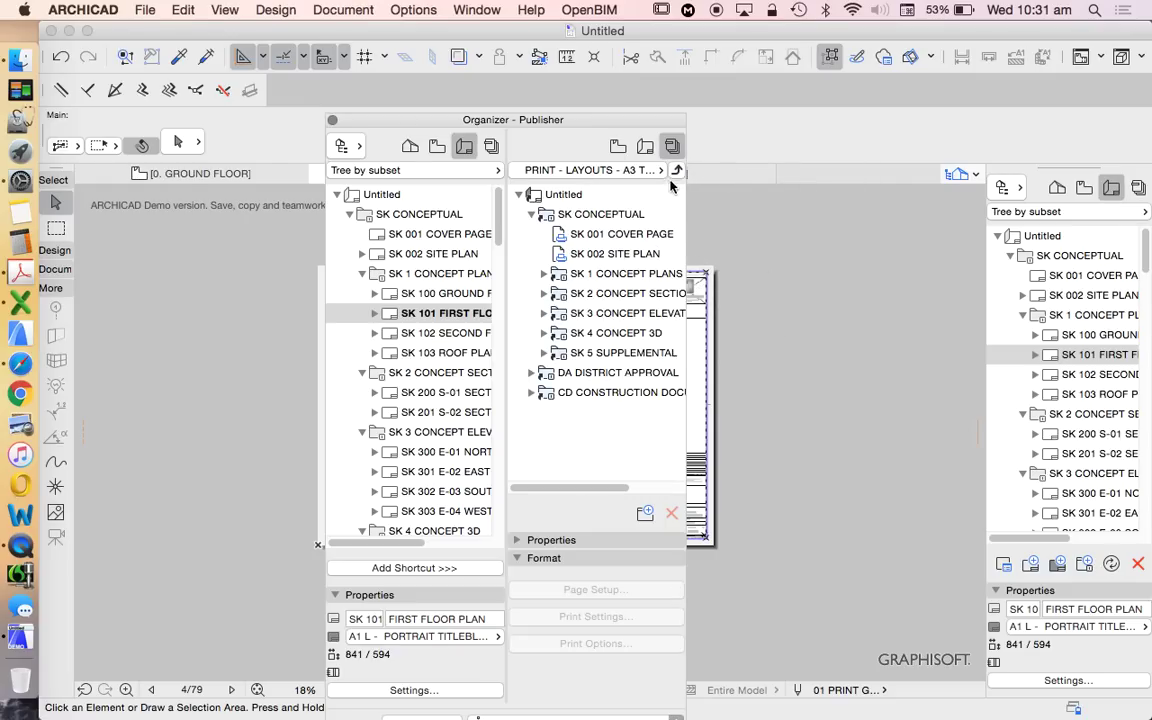
pyautogui.click(588, 166)
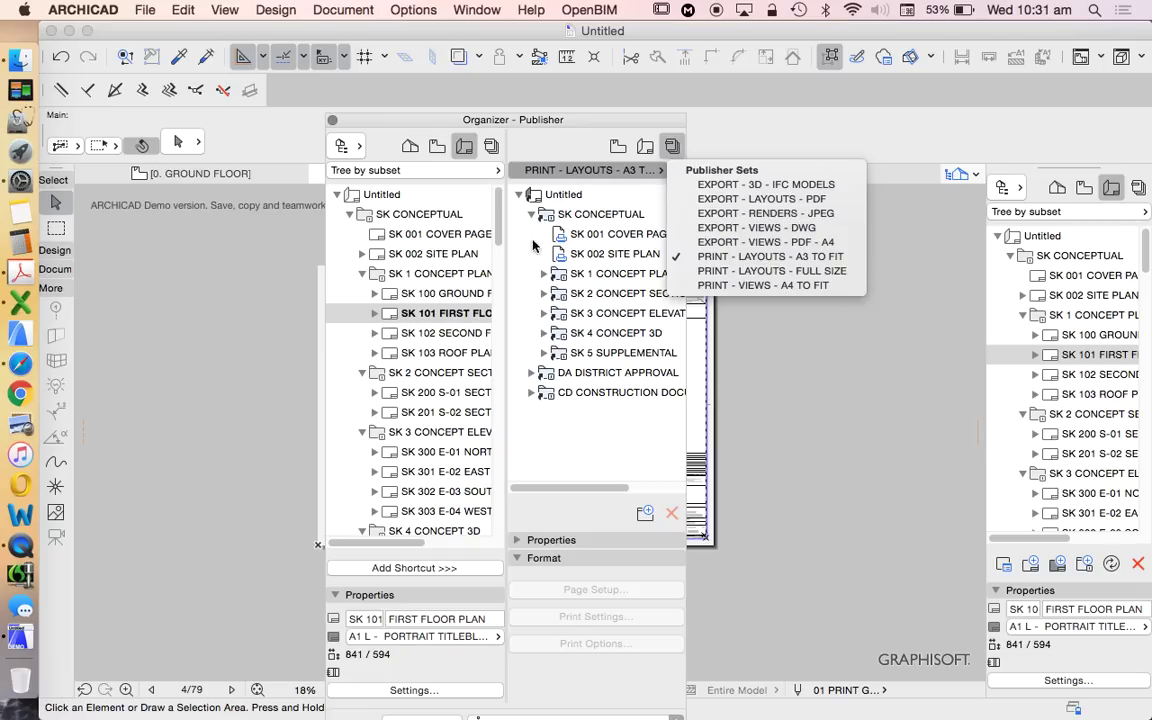
pyautogui.moveTo(389, 124); pyautogui.dragTo(356, 107)
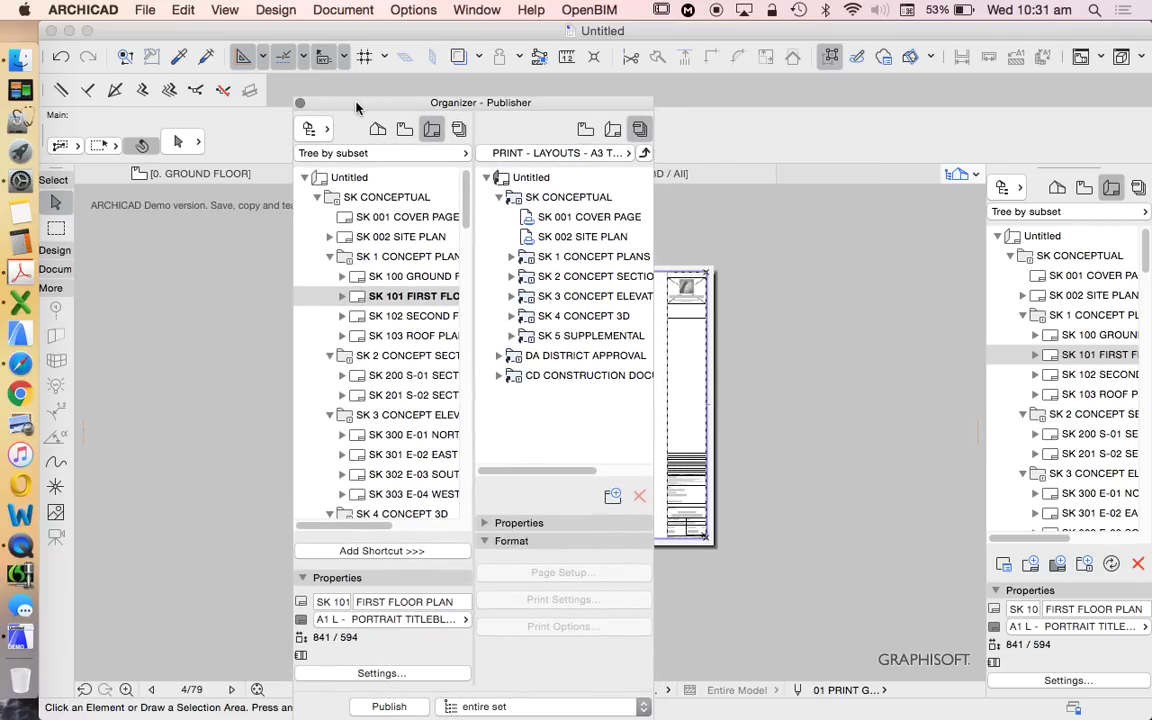
pyautogui.click(300, 104)
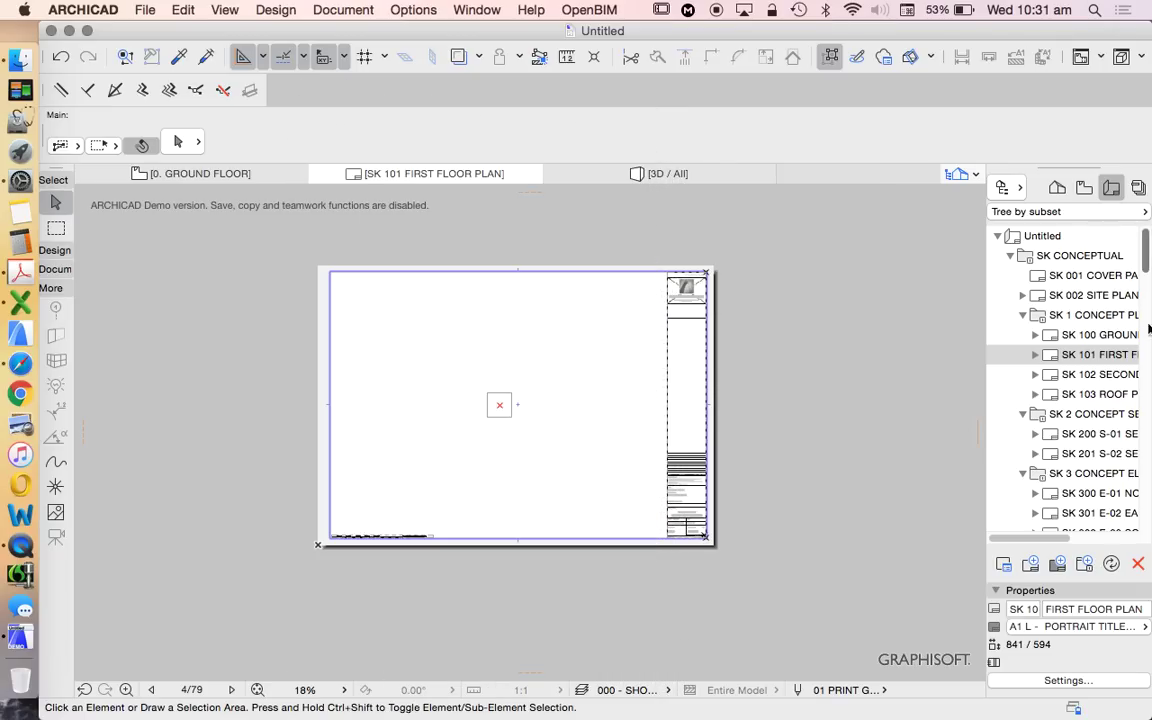
# - Zoom and pan around the SK 101 title block on the layout sheet
pyautogui.scroll(-10, 1100, 300)
pyautogui.moveTo(1145, 295); pyautogui.dragTo(1143, 215)
pyautogui.scroll(5, 699, 324)
pyautogui.scroll(-5, 690, 330)
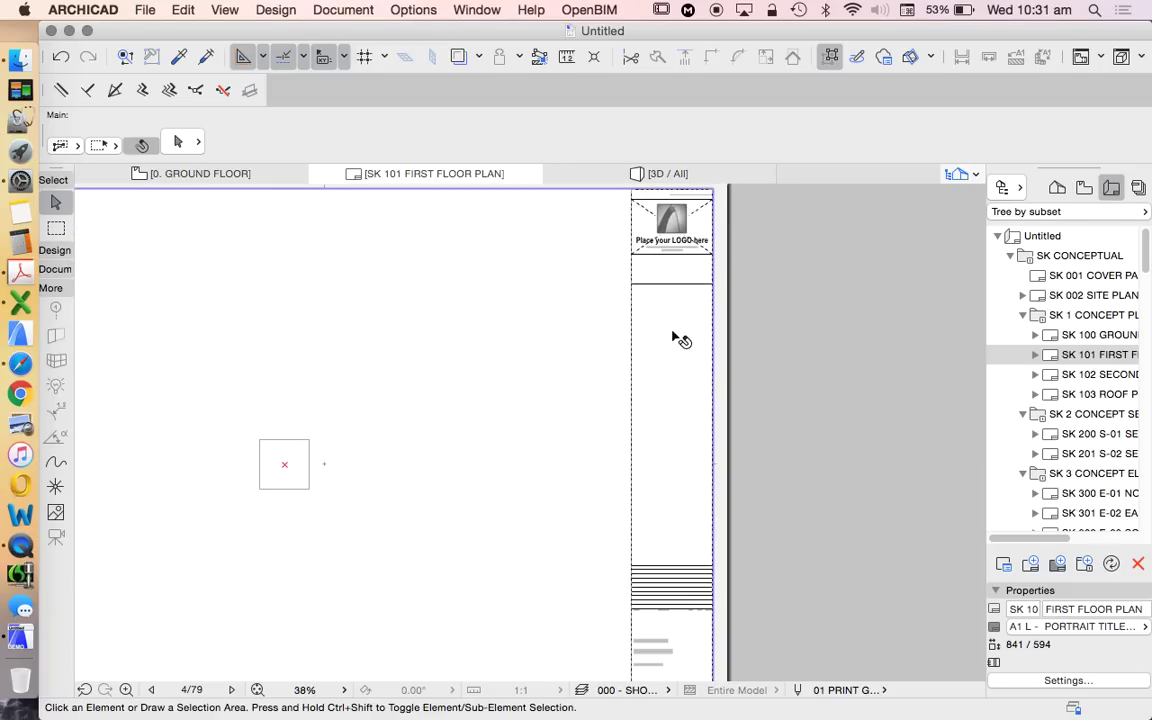
pyautogui.scroll(5, 697, 512)
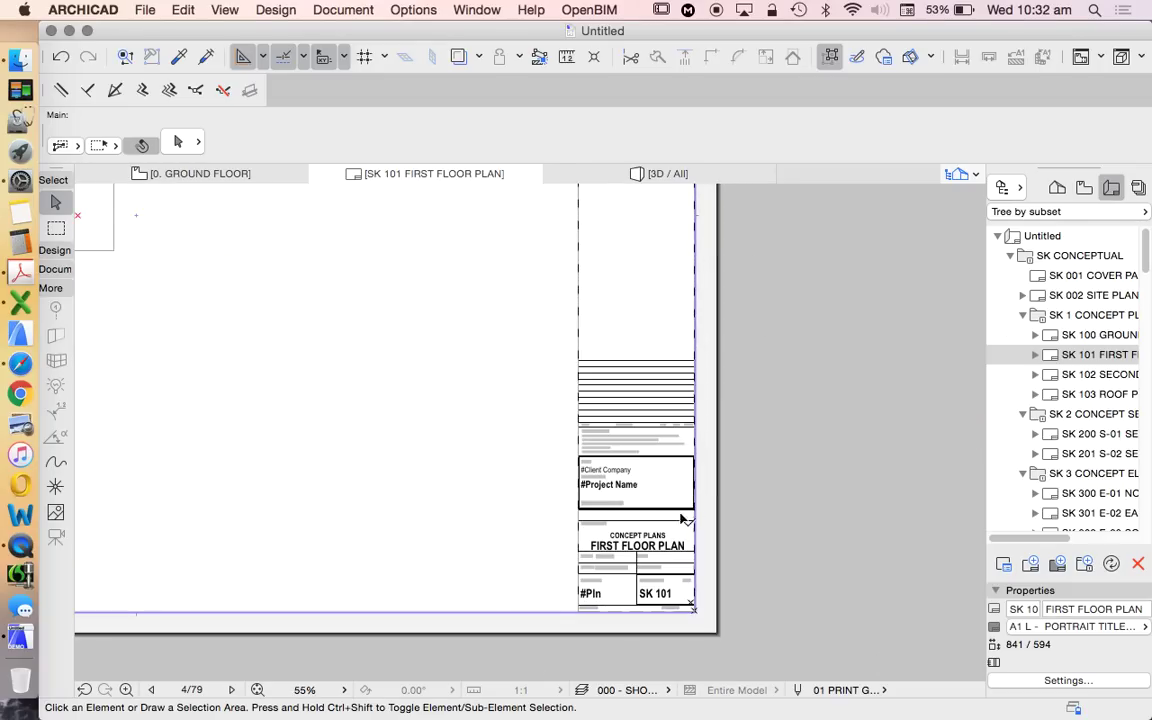
pyautogui.click(651, 265)
pyautogui.scroll(-5, 785, 300)
pyautogui.click(783, 300)
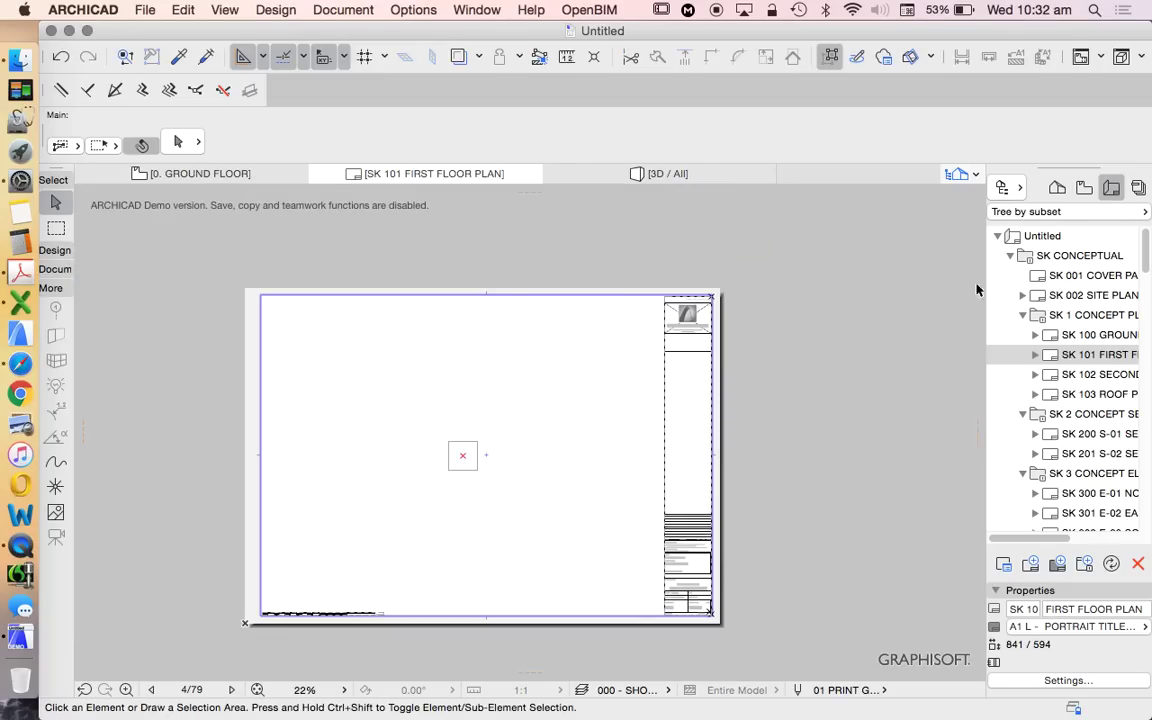
pyautogui.scroll(5, 663, 309)
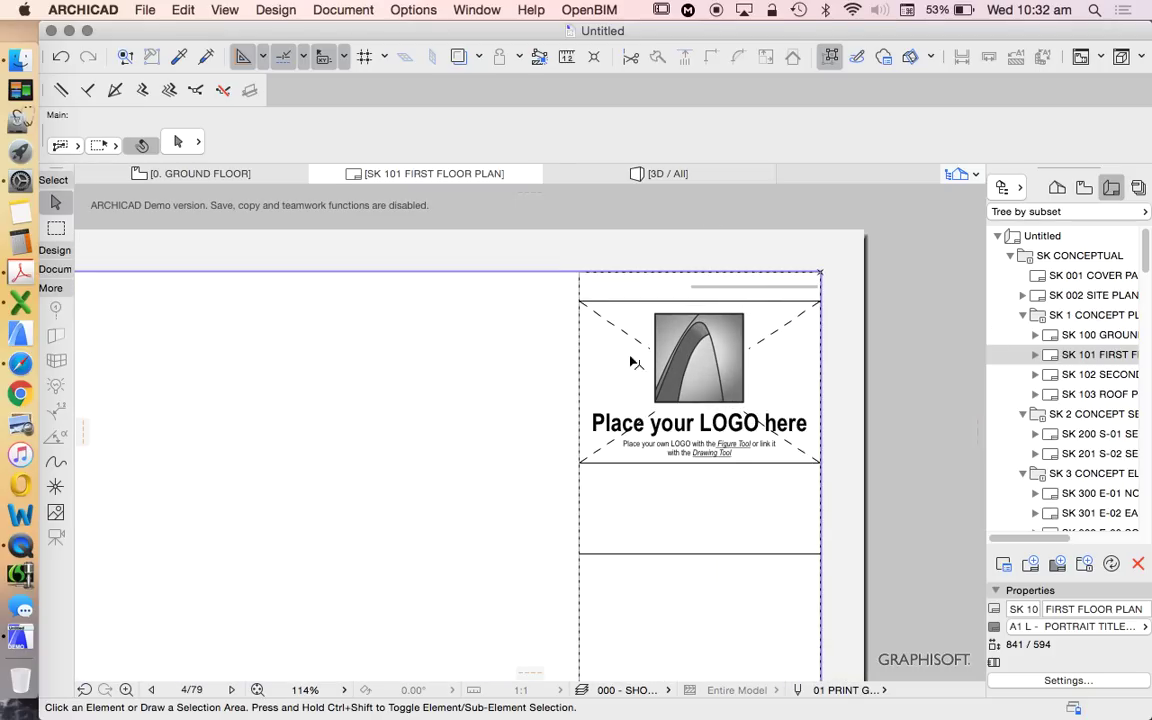
# - Drag the short drafting-tools strip from the left end to the middle of the second toolbar row
pyautogui.scroll(-3, 718, 234)
pyautogui.scroll(-2, 718, 234)
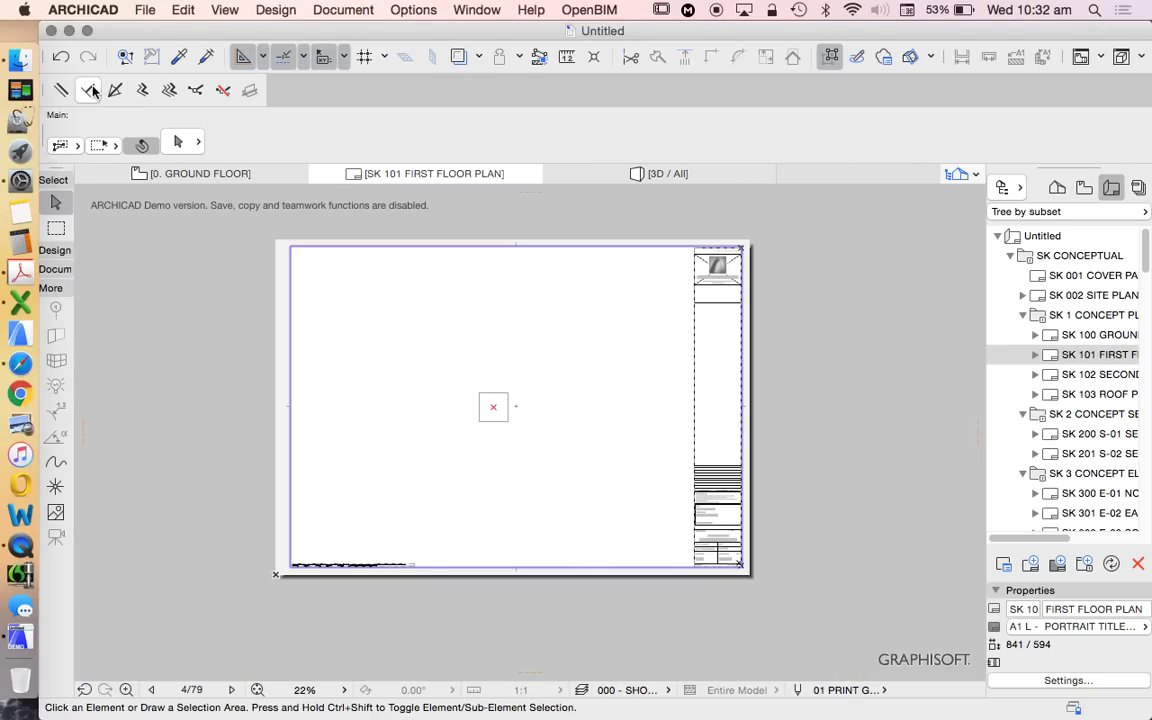
pyautogui.moveTo(43, 94); pyautogui.dragTo(500, 94)
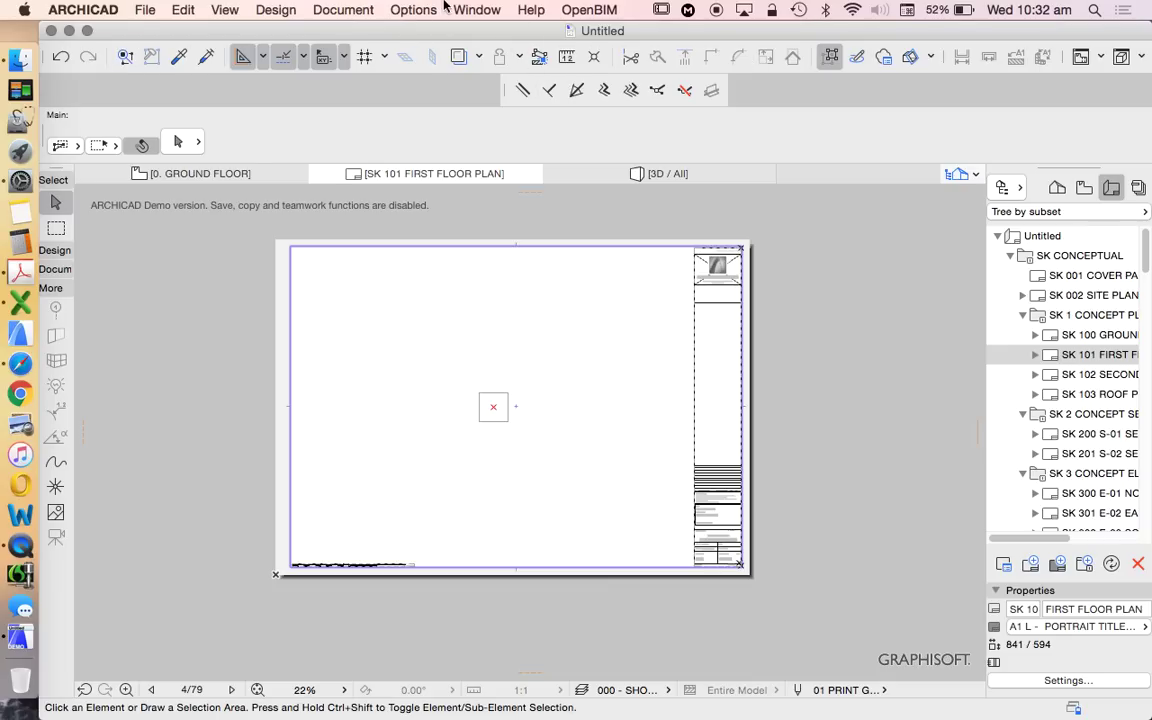
pyautogui.click(492, 10)
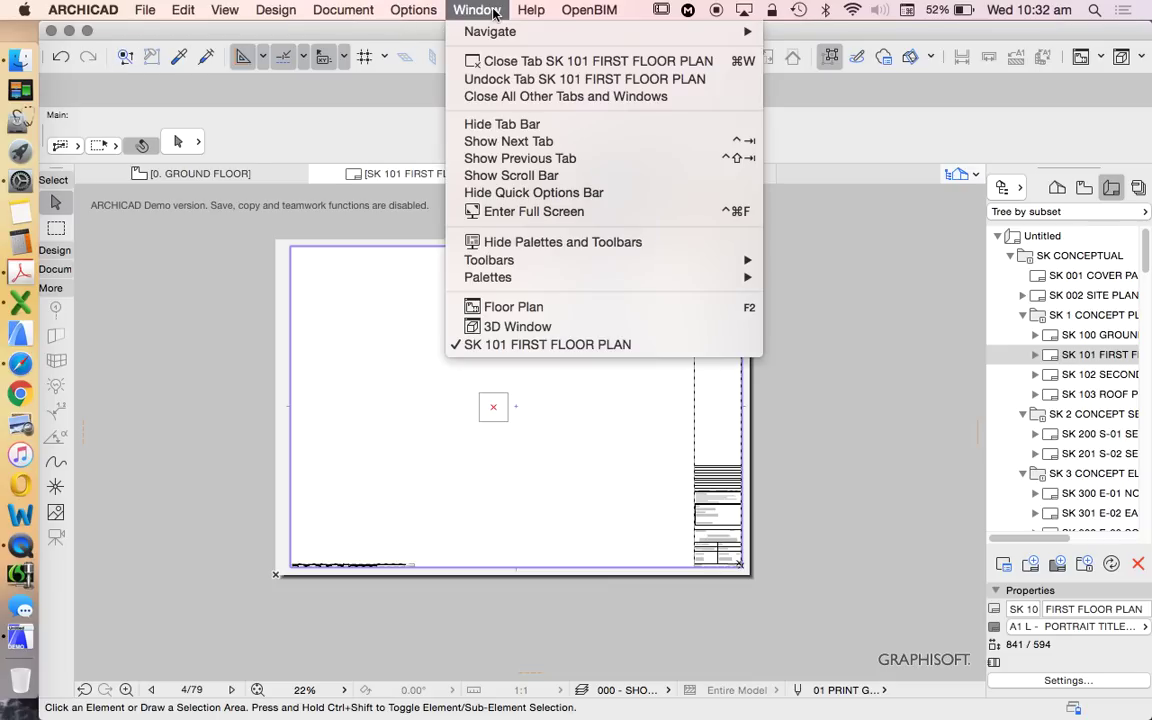
# - Enable the 3D Visualization toolbar from Window > Toolbars
pyautogui.moveTo(686, 266)
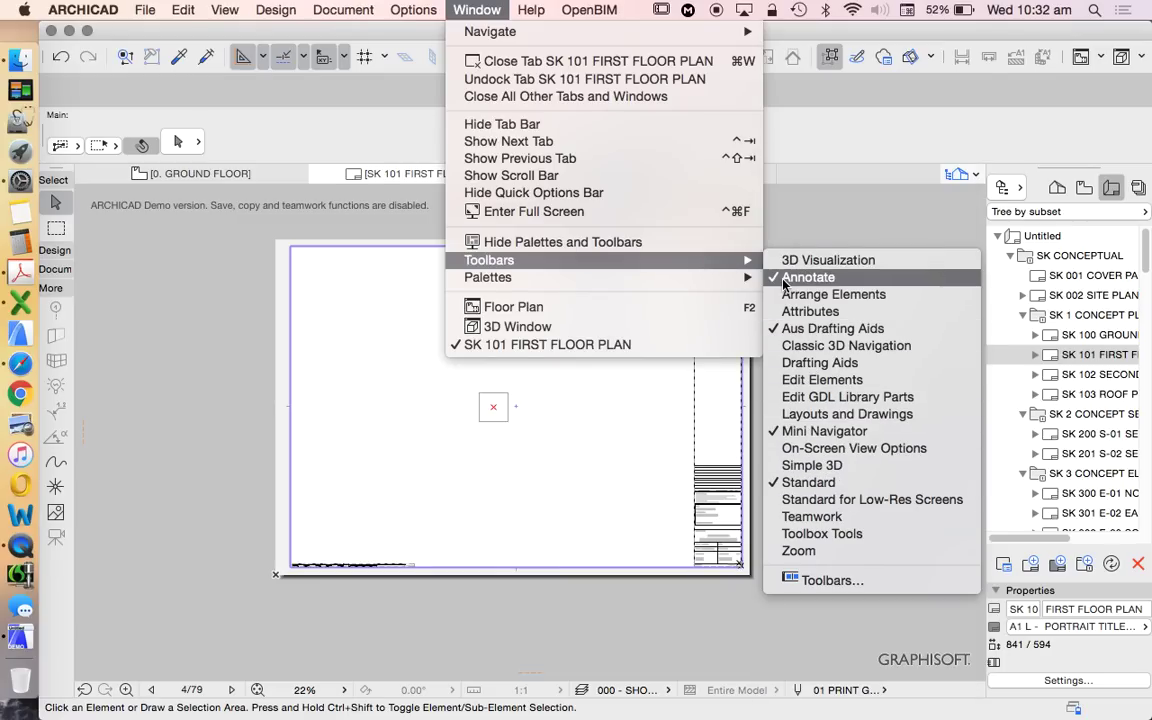
pyautogui.moveTo(735, 287)
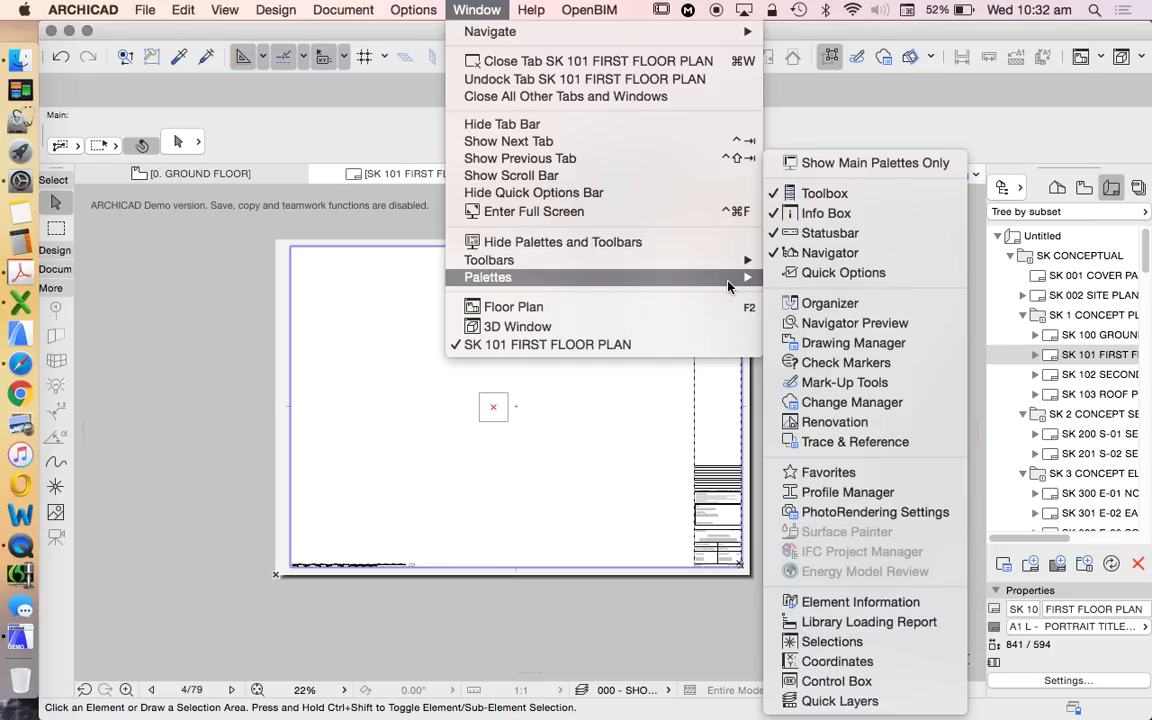
pyautogui.moveTo(740, 260)
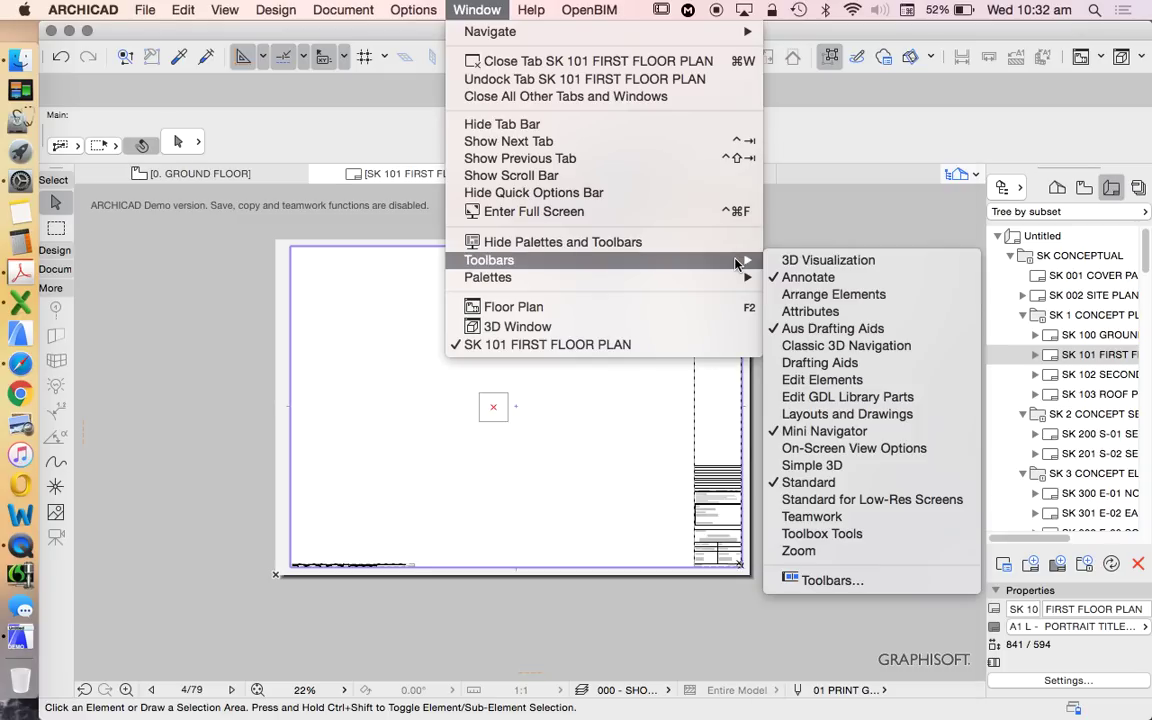
pyautogui.click(812, 261)
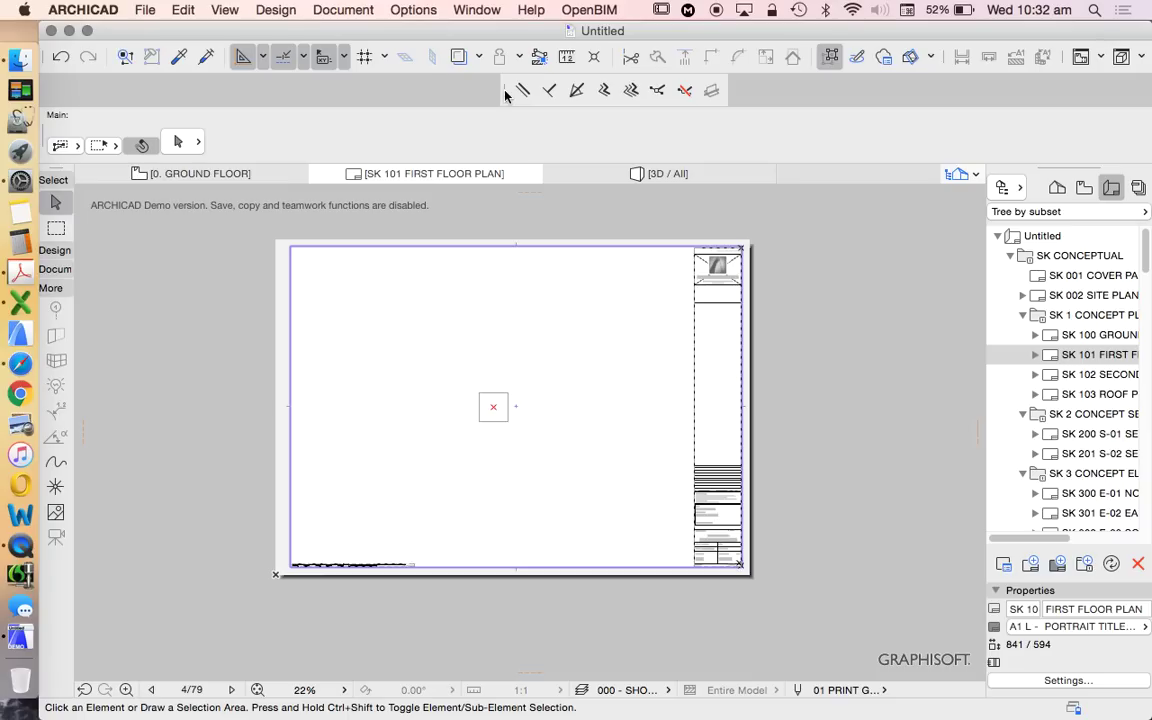
# - Switch the Navigator to the Project Map and open the 1. FIRST FLOOR story plan
pyautogui.scroll(-2, 660, 322)
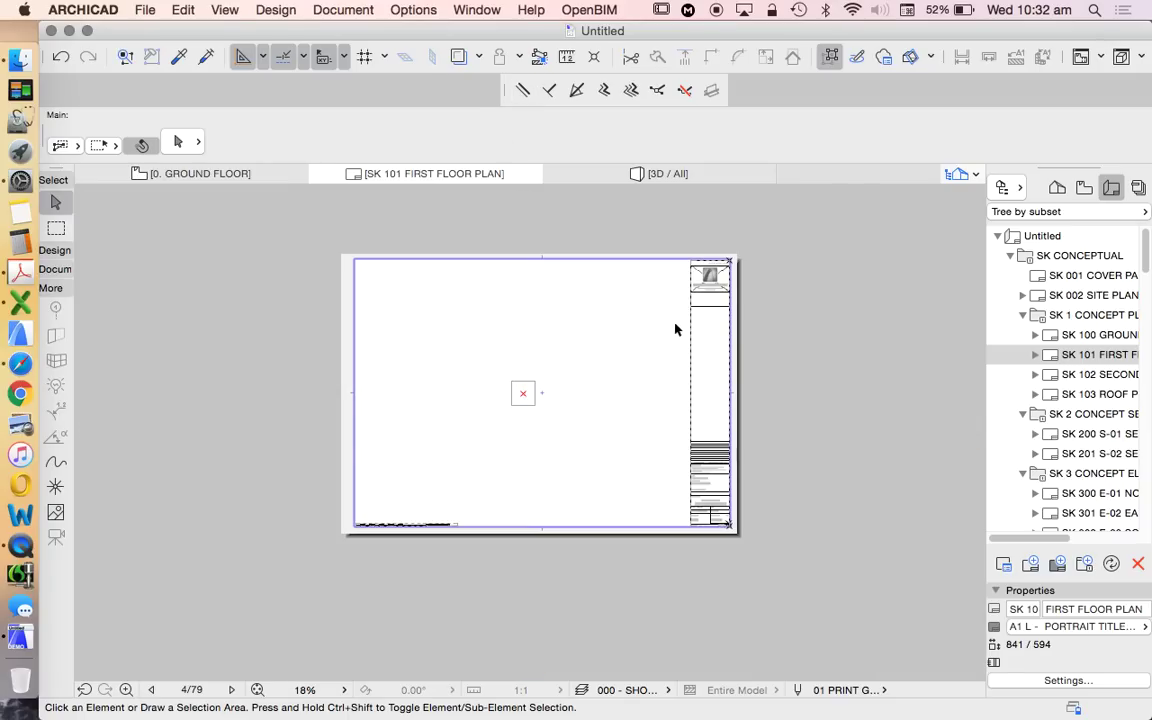
pyautogui.click(1057, 187)
pyautogui.doubleClick(1086, 290)
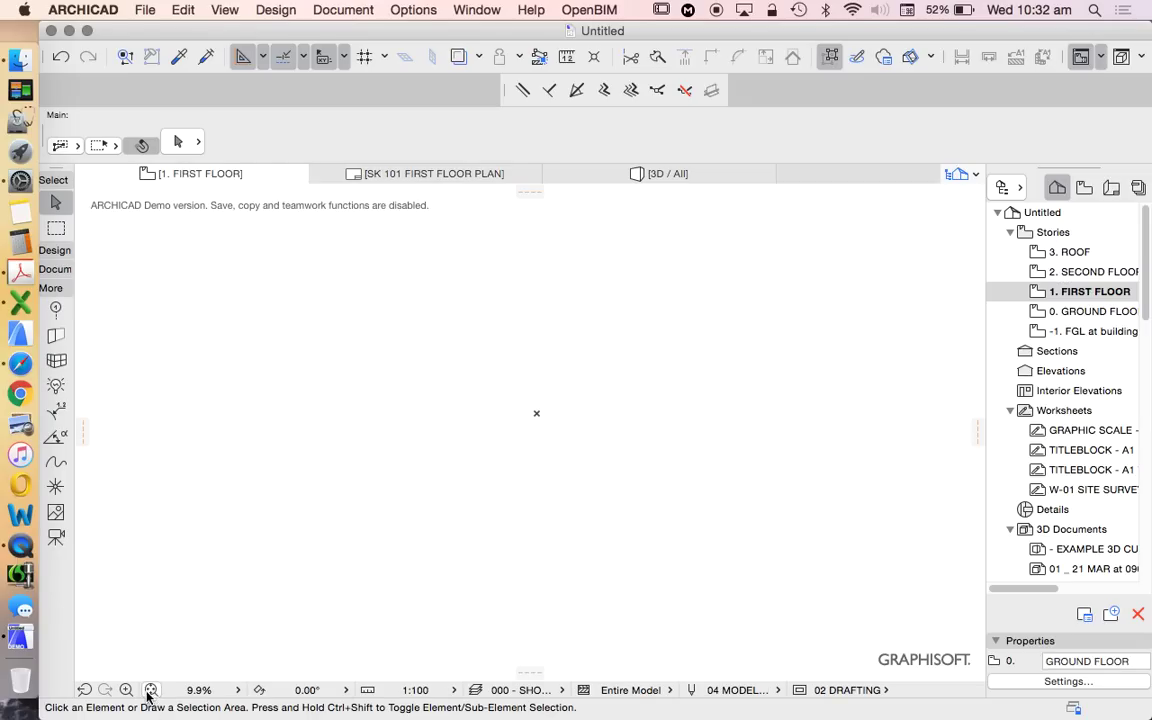
pyautogui.scroll(-2, 594, 429)
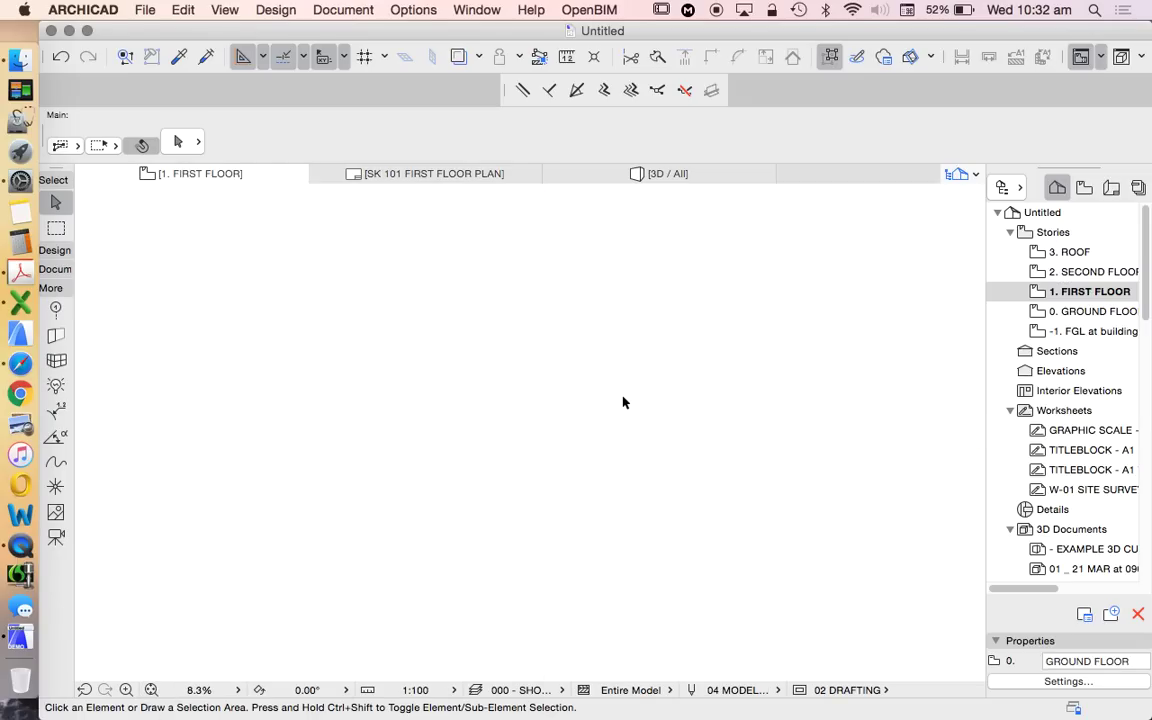